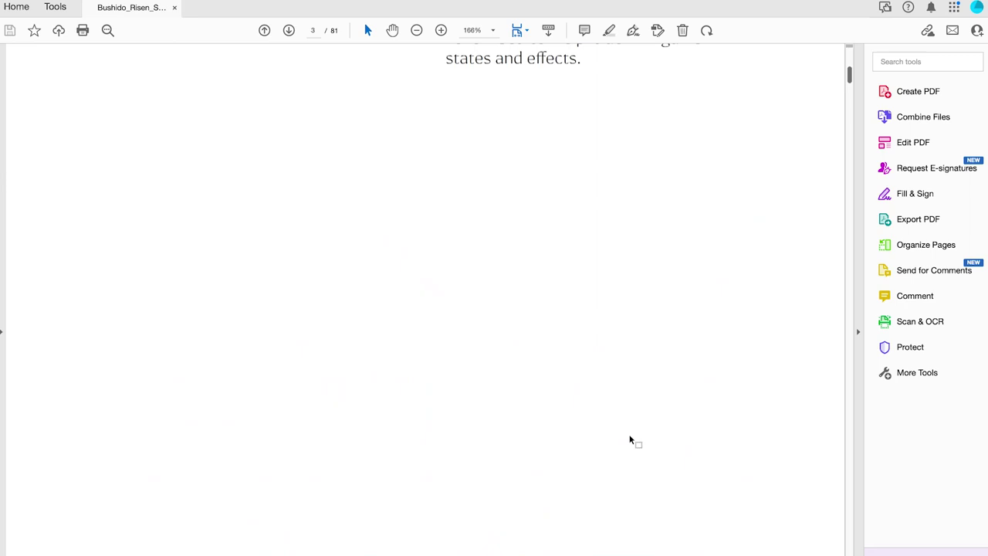
- Scroll to page 4 and search the rulebook for 'terrain', highlighting all 113 matches
scroll(630, 440, "down", 5)
left_click_drag(650, 217, 629, 255)
scroll(357, 447, "down", 3)
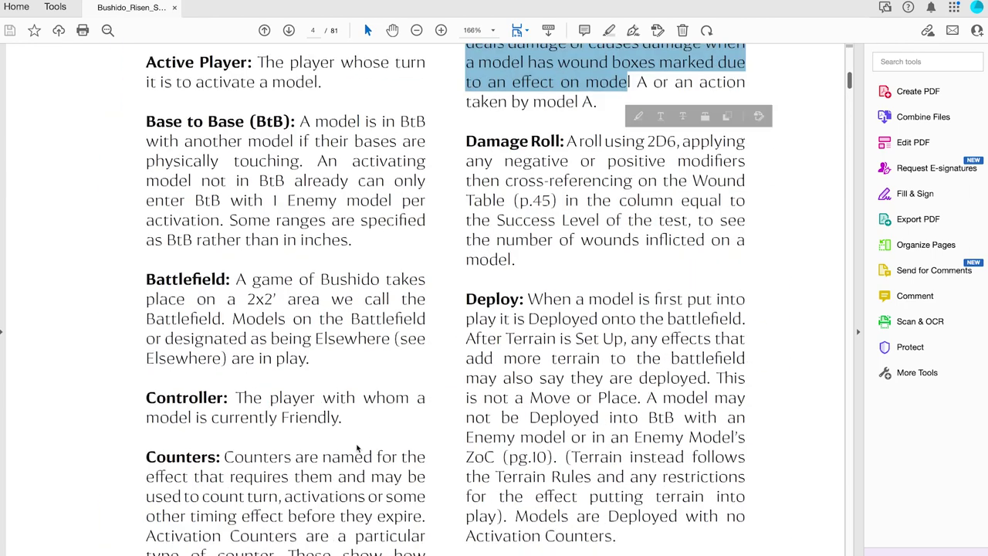
key("ctrl+f")
type("terrain")
key("Return")
scroll(370, 322, "down", 15)
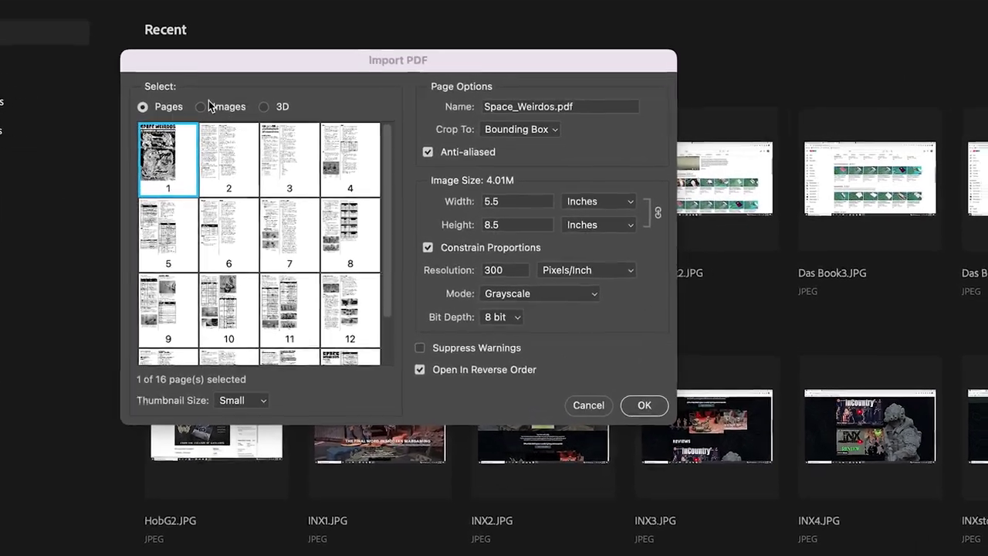
- Select all 16 page thumbnails in Import PDF and import them as separate documents
scroll(299, 279, "down", 3)
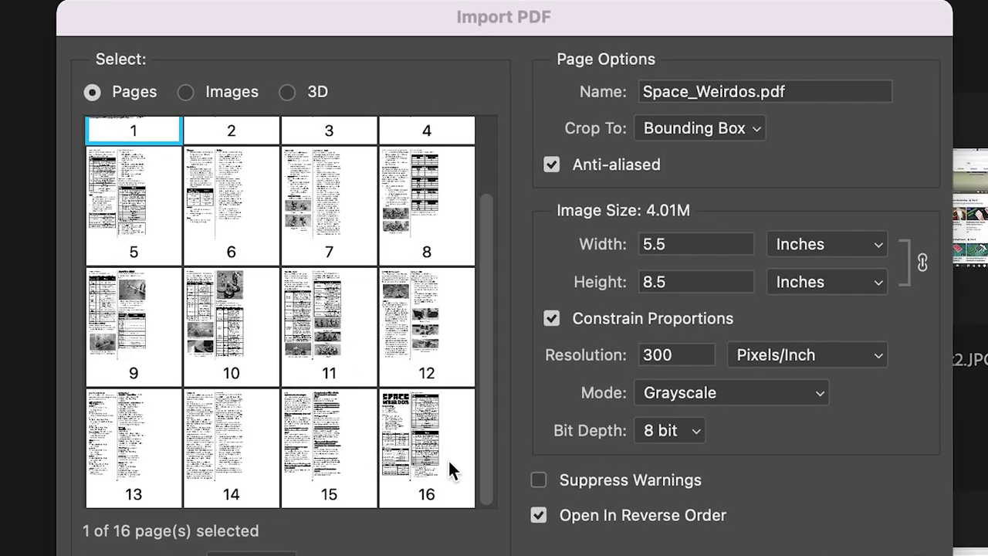
left_click(429, 449, "shift")
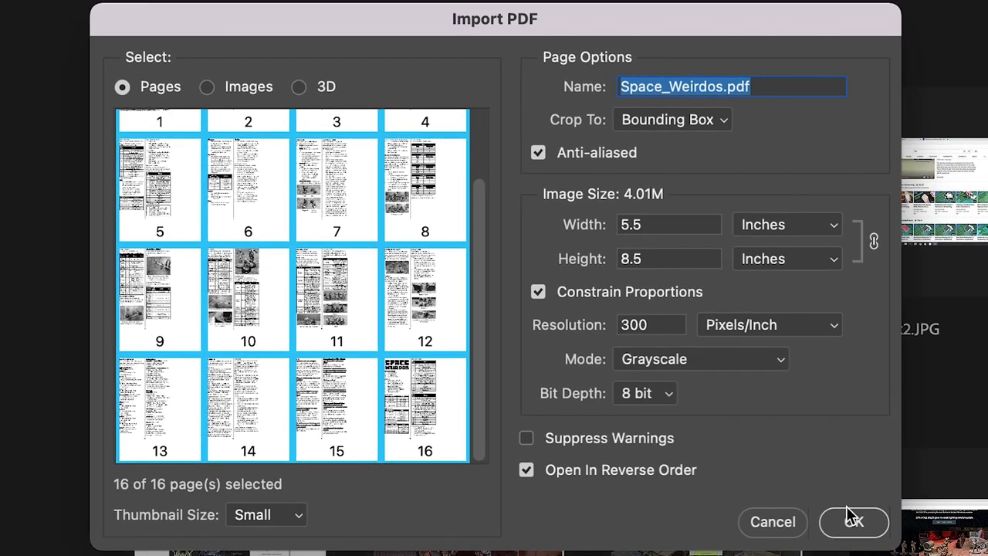
left_click(855, 522)
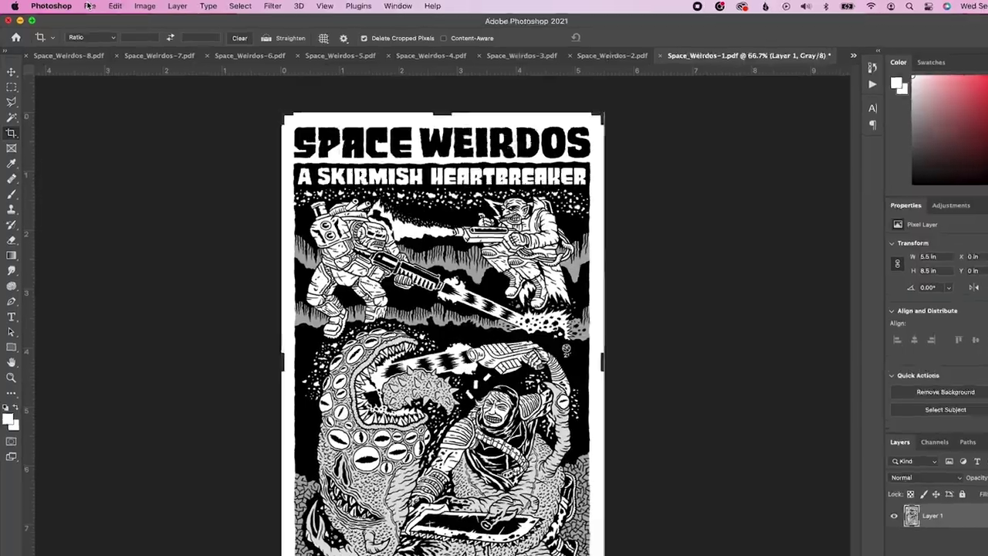
- Create a blank 11 × 8.5 in spread and place the cover and page 16 on it as layers
left_click(115, 7)
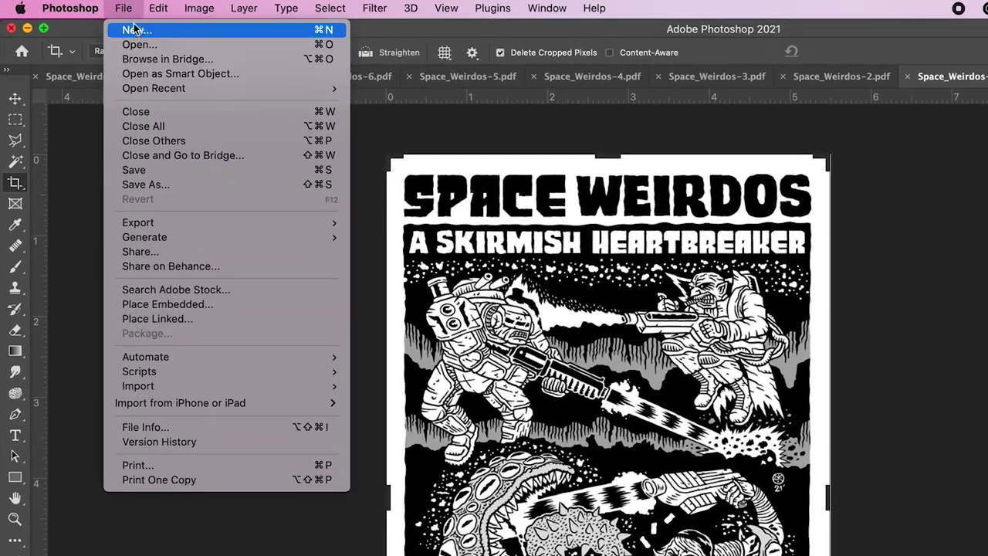
left_click(134, 31)
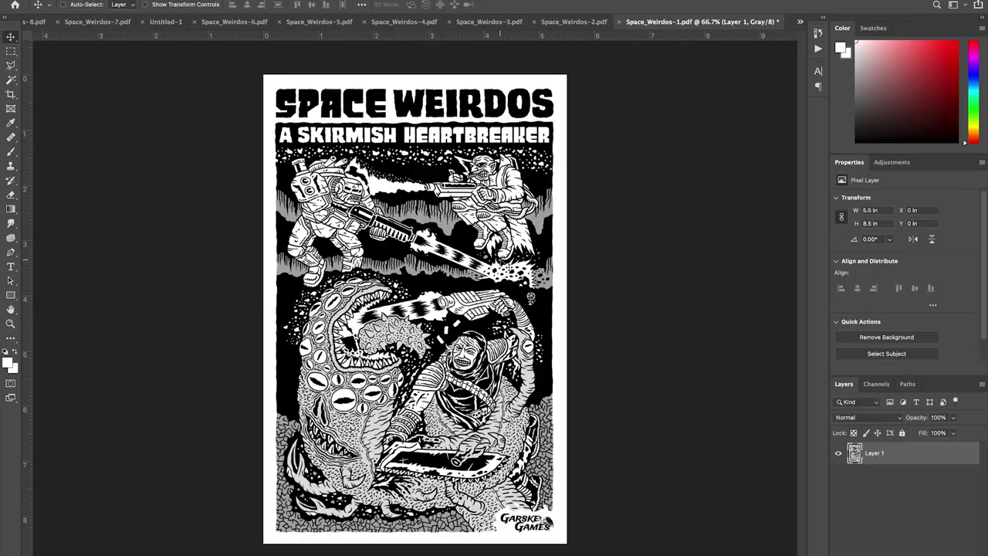
left_click_drag(496, 377, 572, 305)
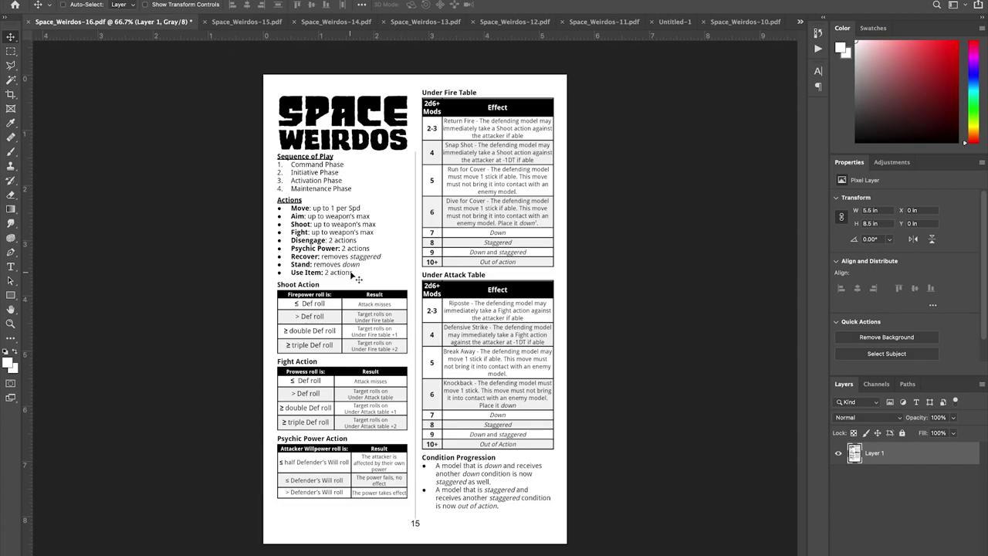
left_click_drag(357, 279, 287, 310)
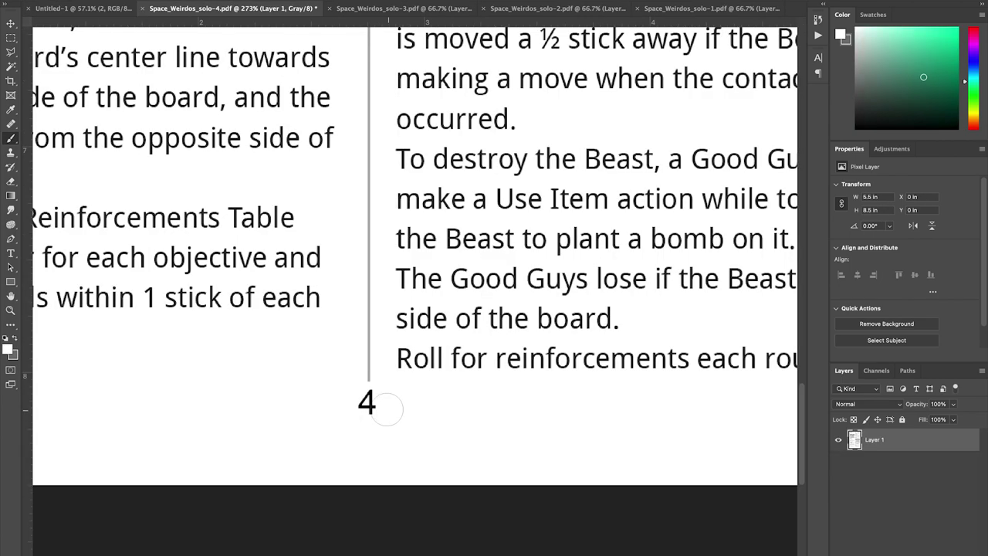
- Paste a page-number text layer and save the spread as JPEG 'SW1' at quality 10
key("ctrl+v")
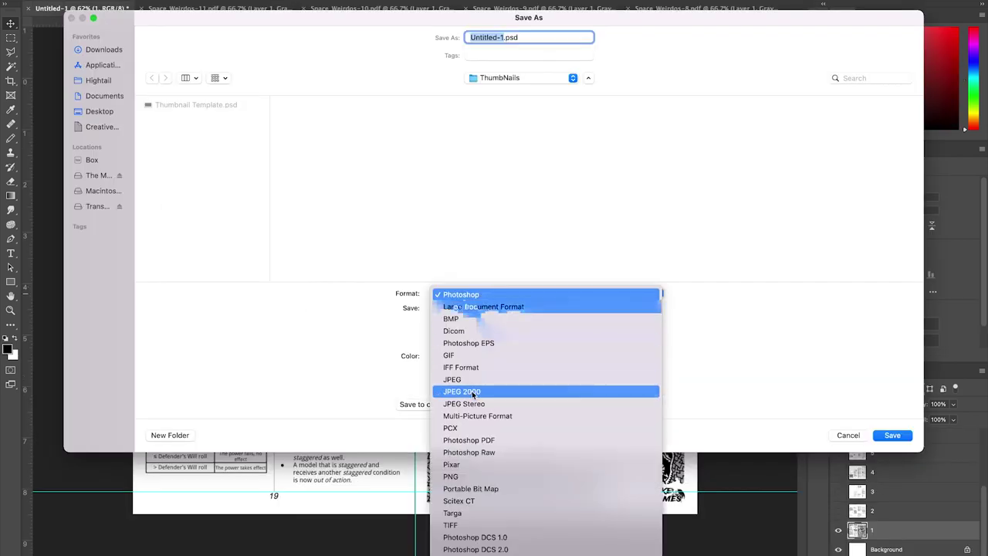
left_click(478, 380)
type("S")
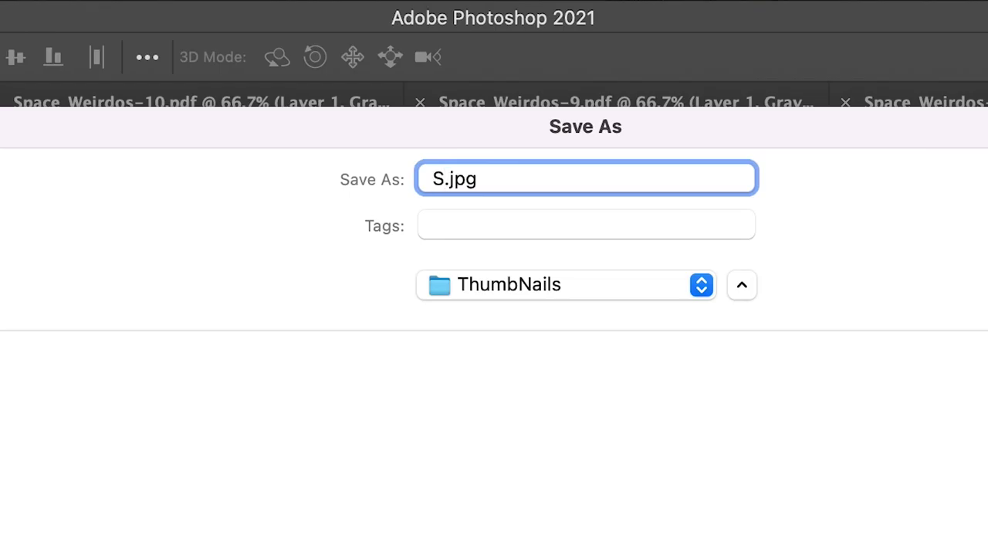
type("W1")
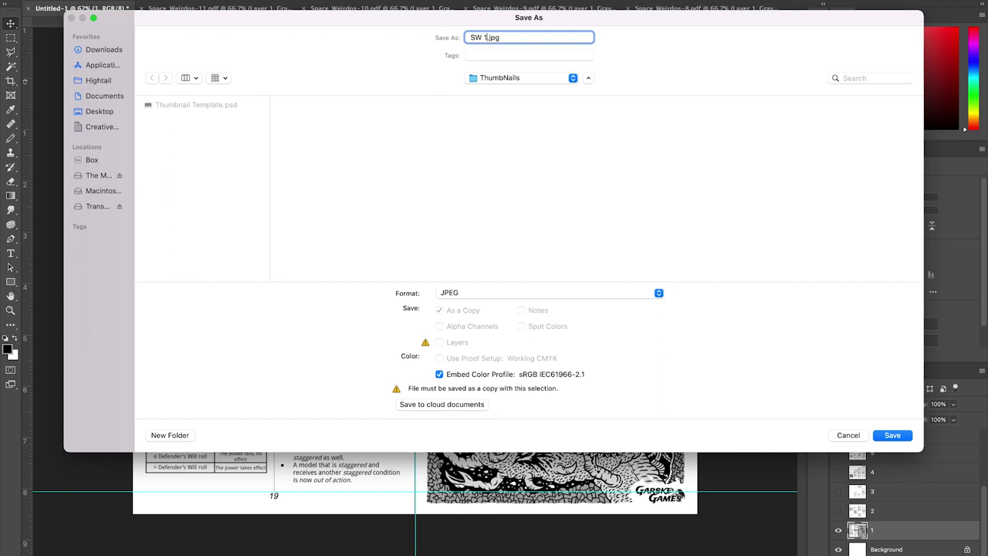
key("Return")
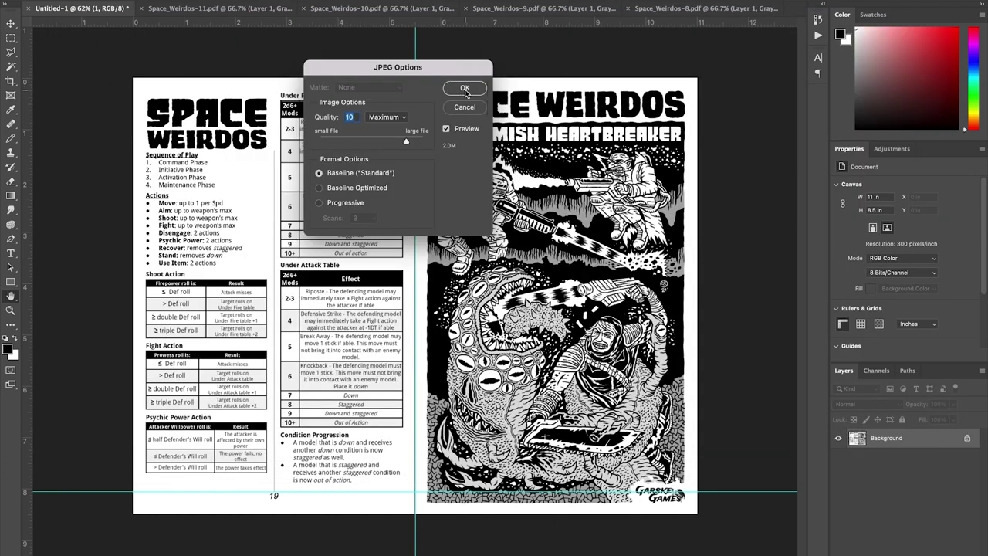
left_click(464, 89)
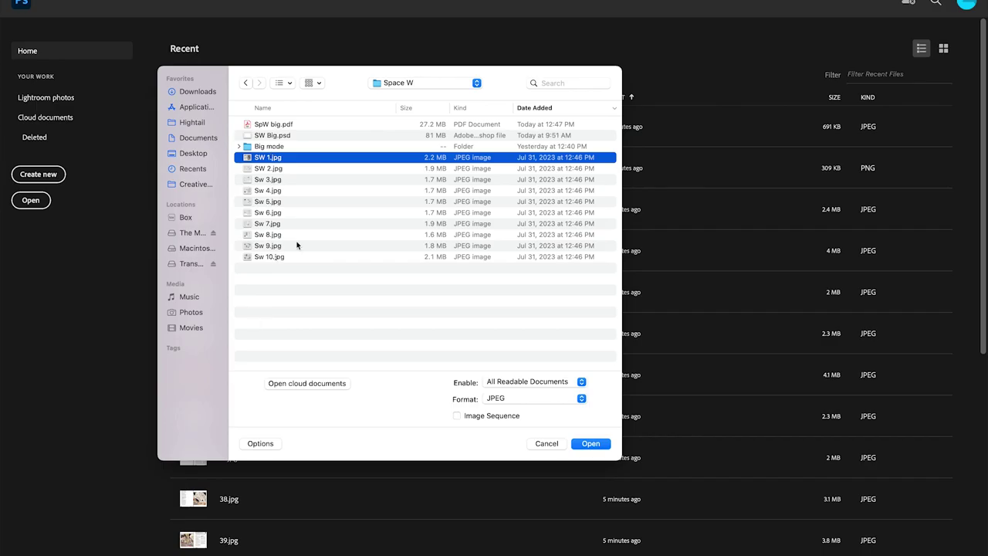
- Open the ten spread JPEGs and combine them in name order into Space W.pdf with High Quality Print settings
left_click(297, 256, "shift")
left_click(590, 443)
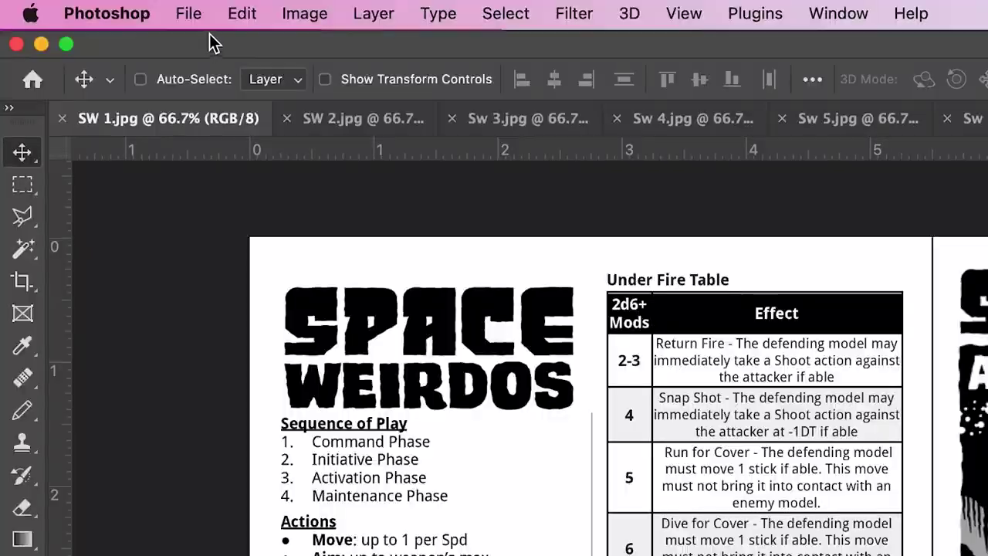
left_click(94, 1)
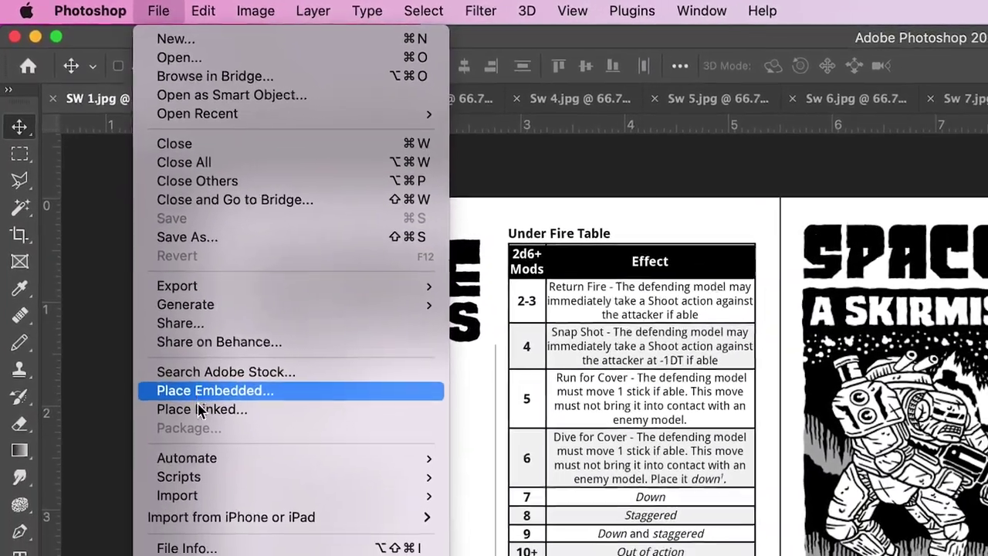
mouse_move(216, 534)
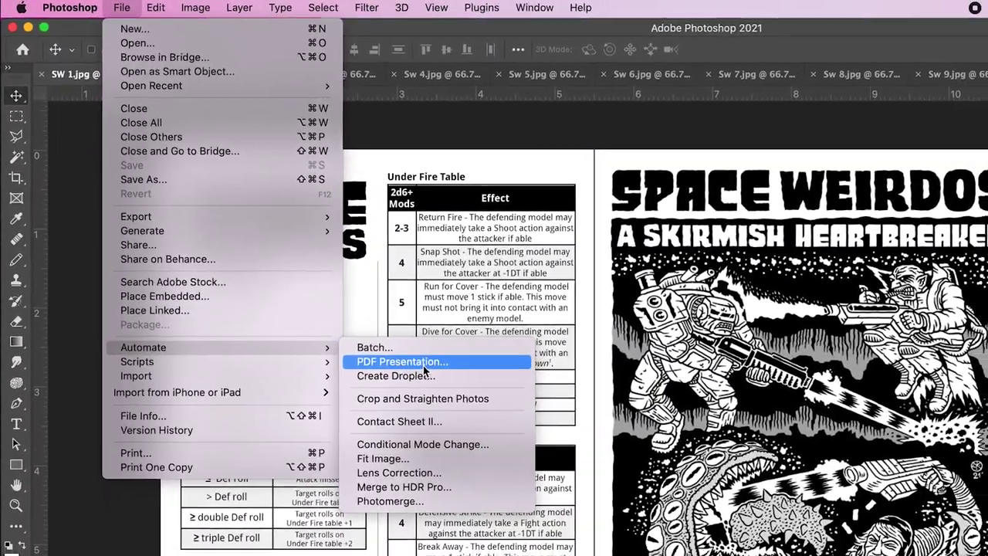
left_click(455, 398)
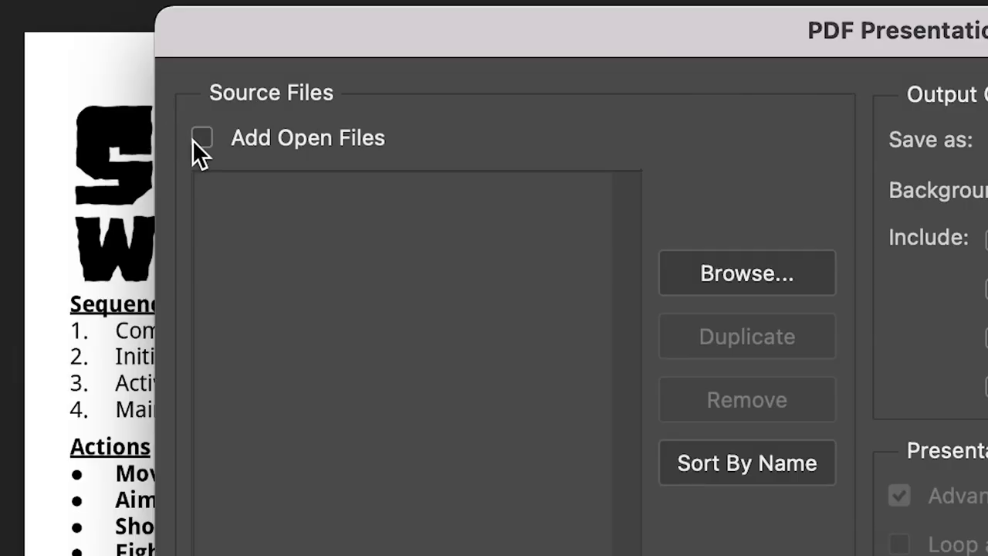
left_click(201, 139)
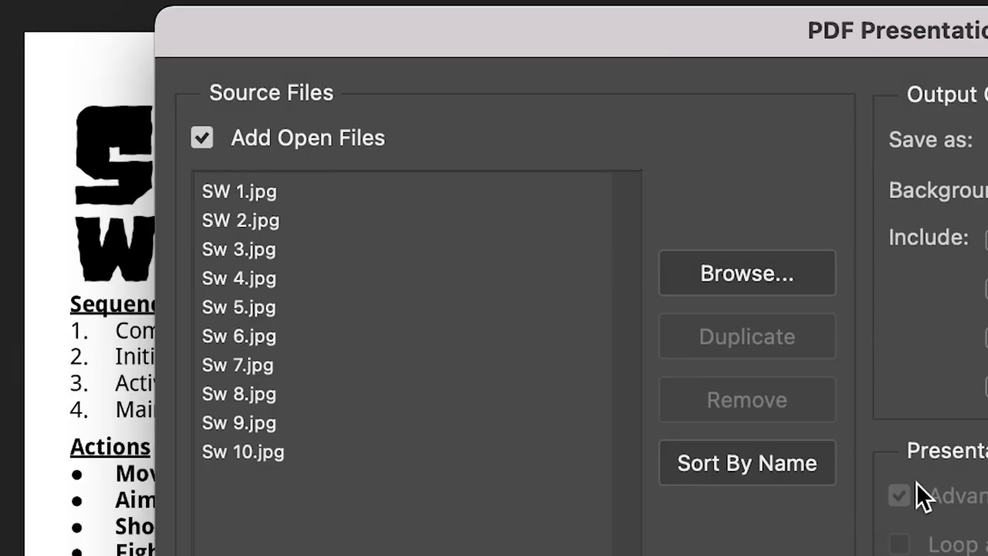
left_click(787, 469)
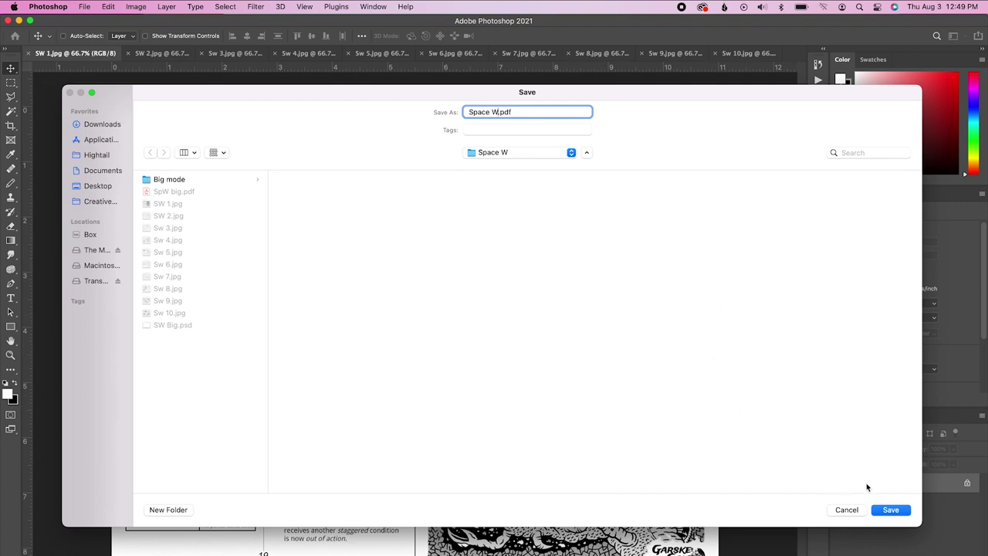
left_click(889, 510)
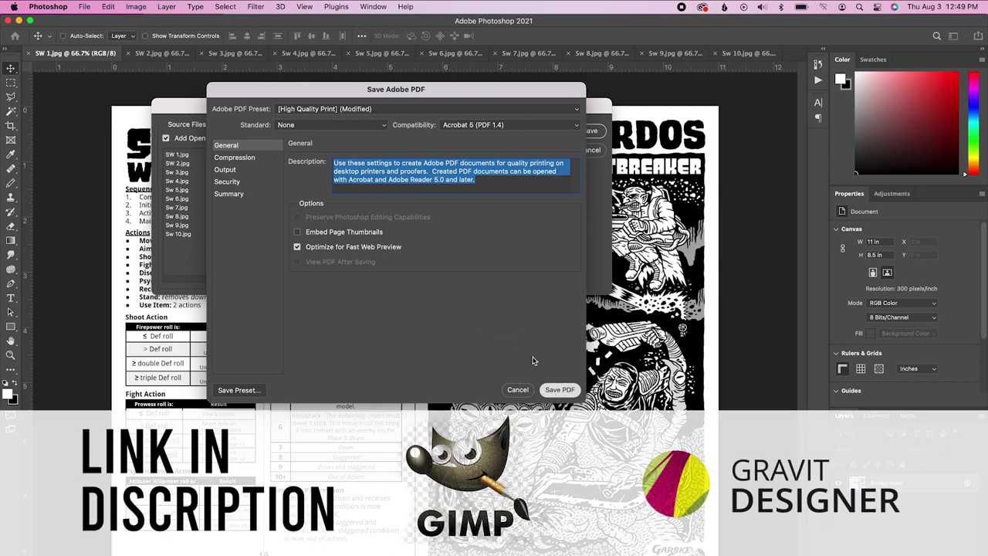
key("Return")
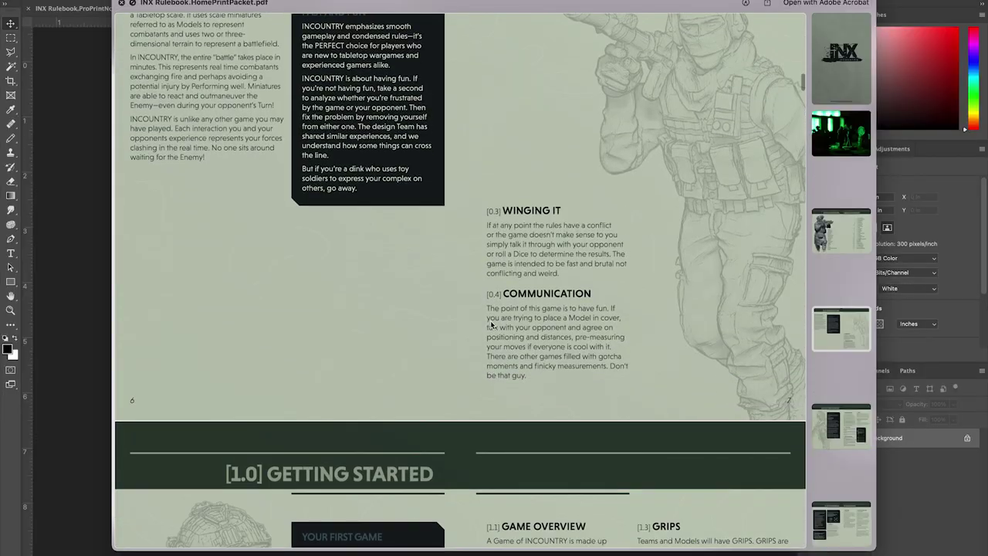
- Scroll the rulebook preview from Getting Started down through the later rules pages
scroll(490, 325, "down", 10)
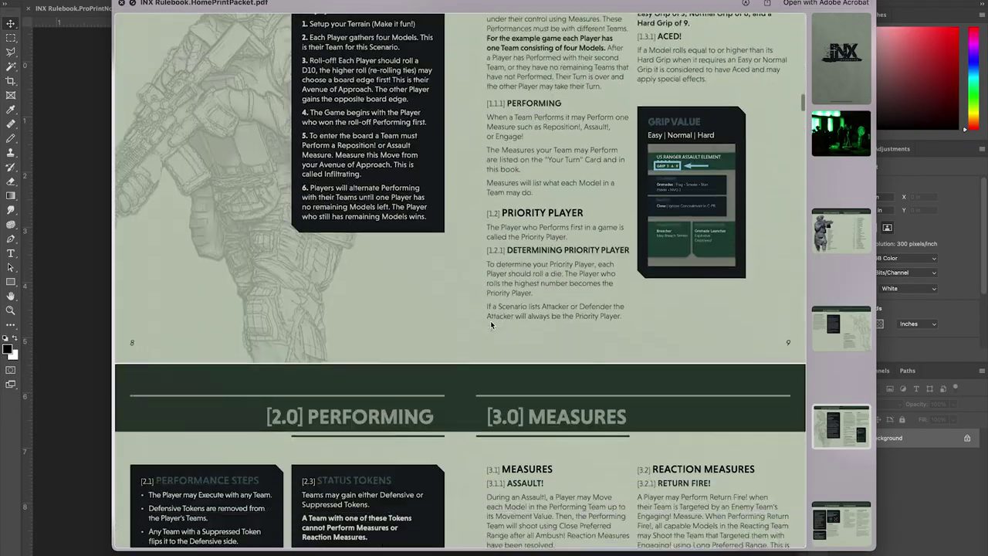
scroll(504, 376, "down", 20)
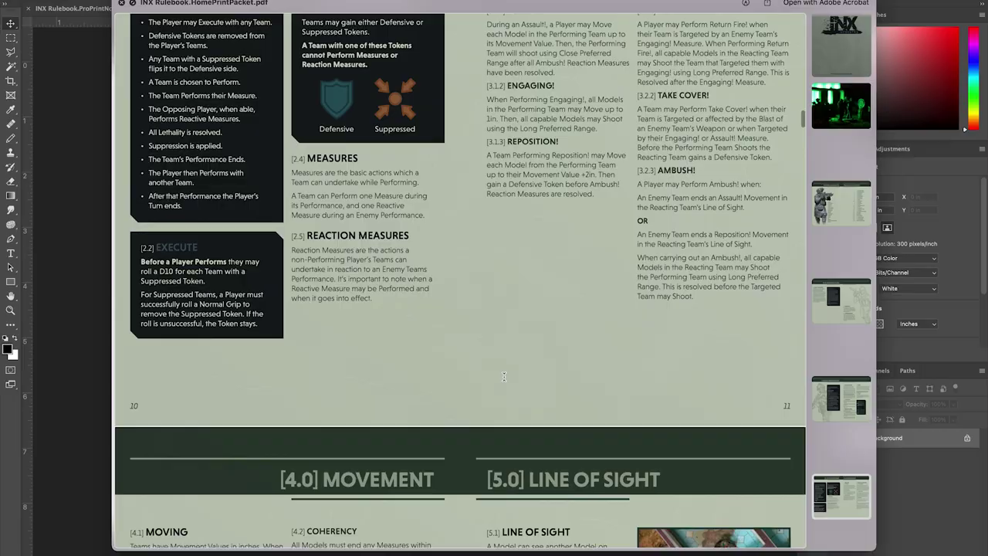
scroll(503, 377, "down", 15)
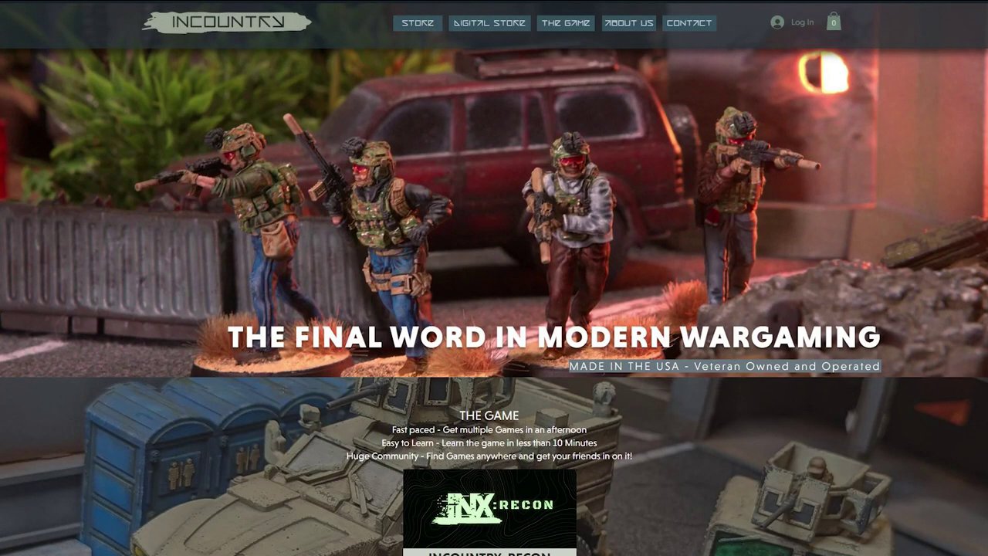
- Scroll the INCOUNTRY homepage past The Game down to The Miniatures and Reviews
scroll(493, 278, "down", 8)
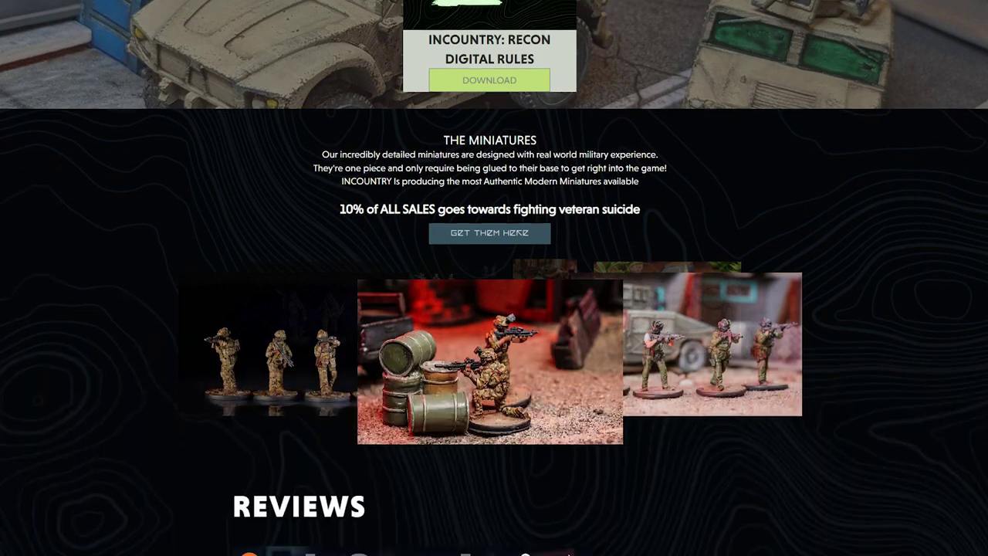
scroll(494, 278, "down", 4)
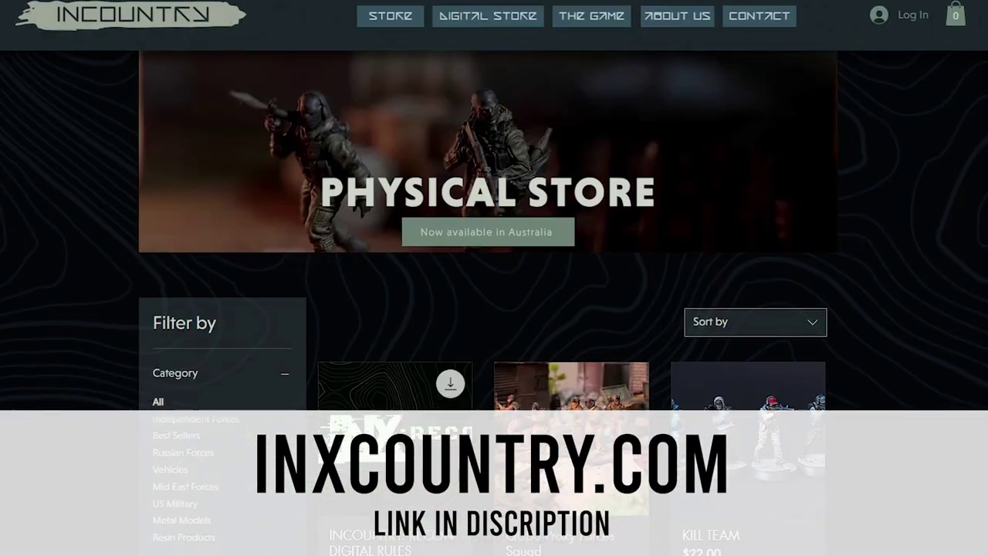
scroll(493, 278, "down", 1)
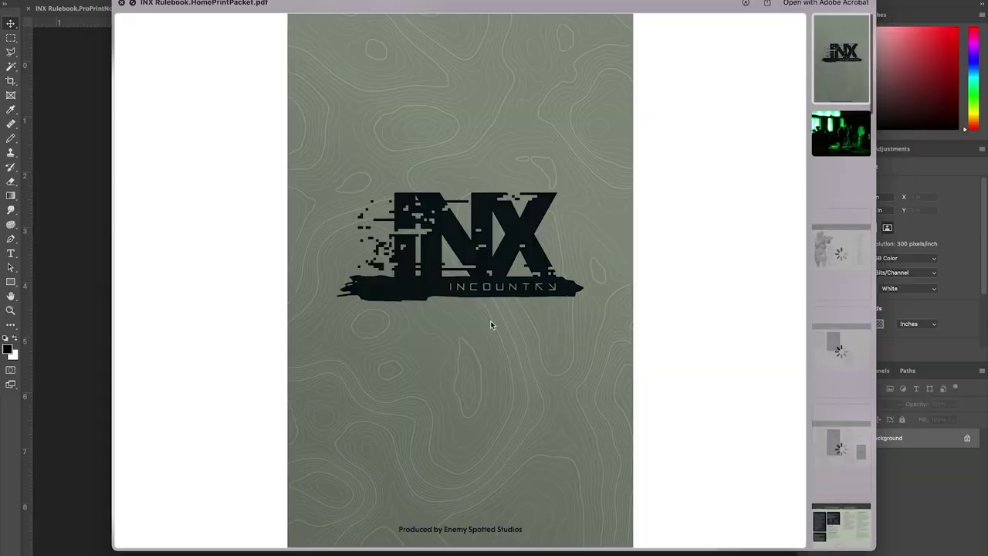
- Open INX Rulebook.ProPrintNoBleed.pdf in Photoshop from Finder's Open With menu
scroll(490, 323, "down", 10)
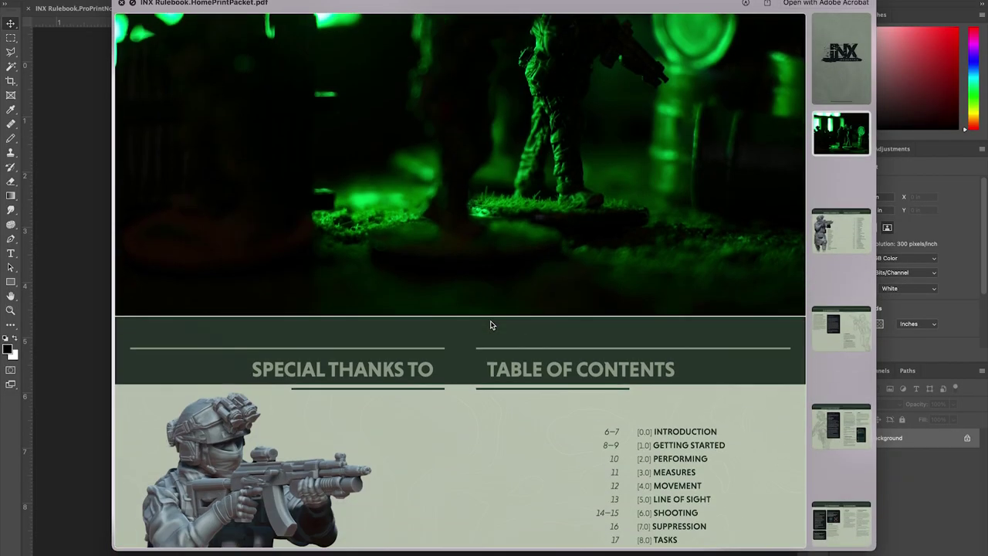
scroll(490, 325, "down", 5)
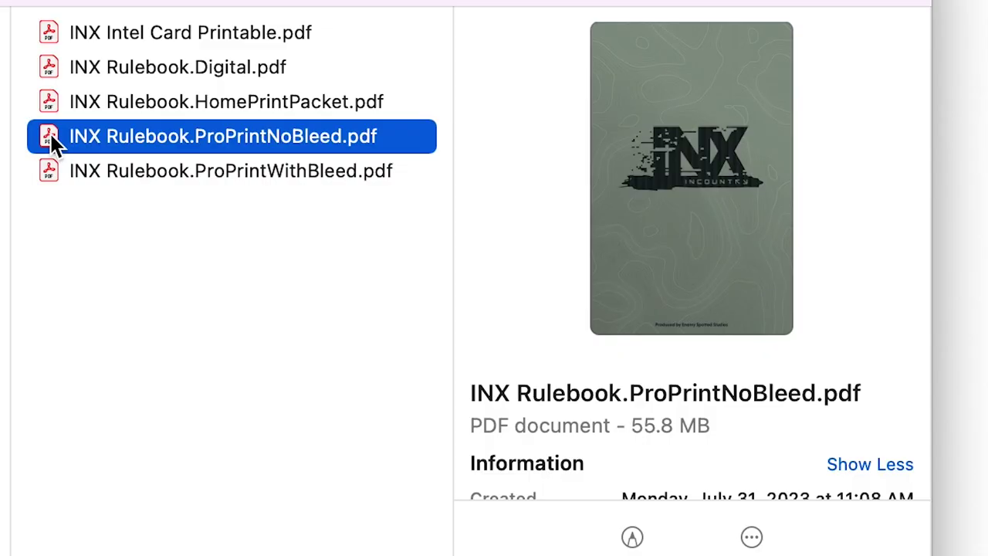
right_click(50, 133)
mouse_move(133, 189)
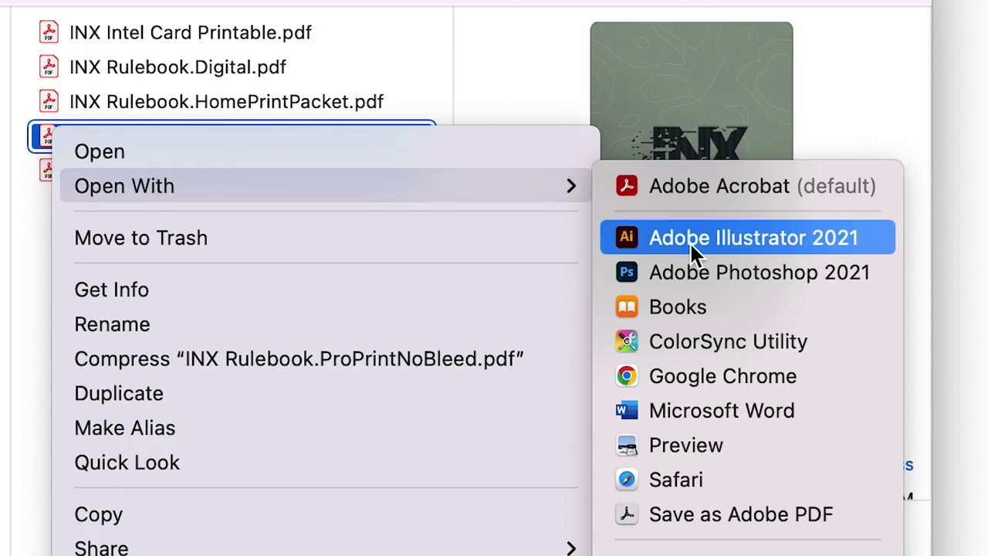
left_click(760, 270)
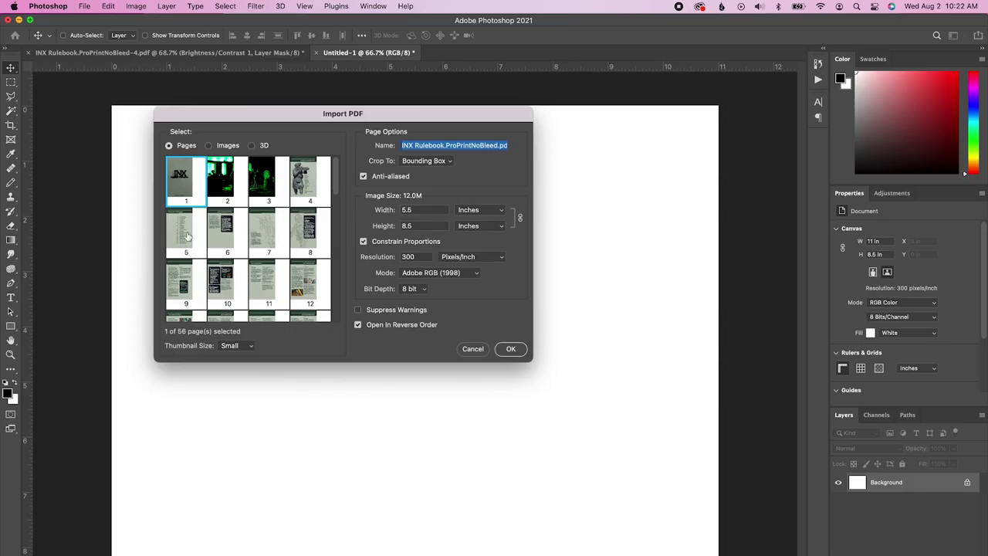
- Select all 56 pages, set the document name prefix to INXr, and import them
key("super+a")
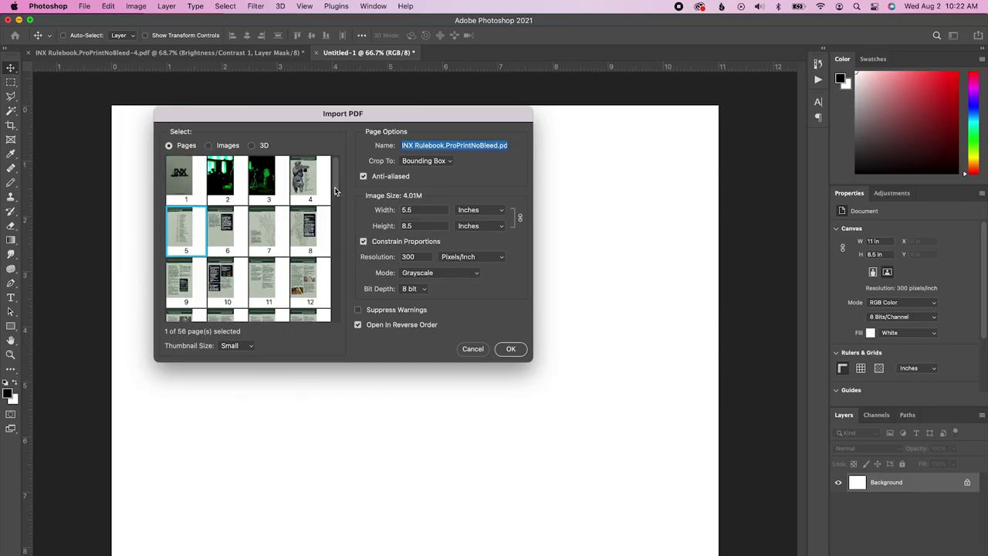
scroll(334, 181, "down", 10)
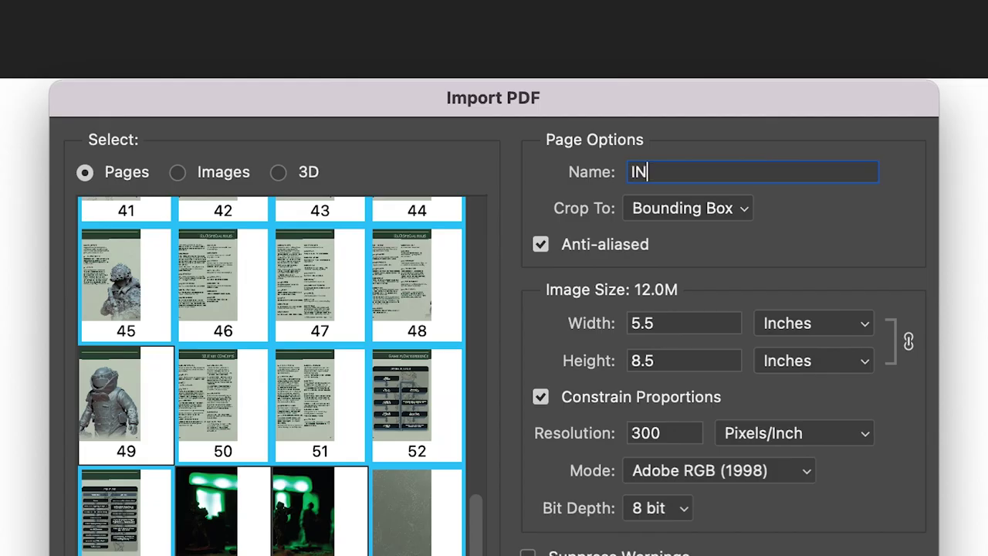
type("XR")
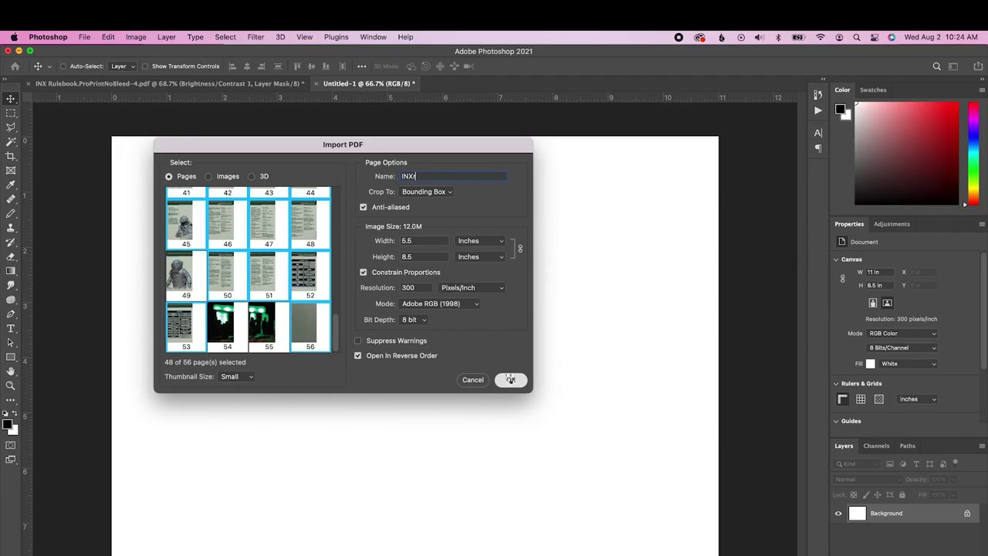
left_click(509, 379)
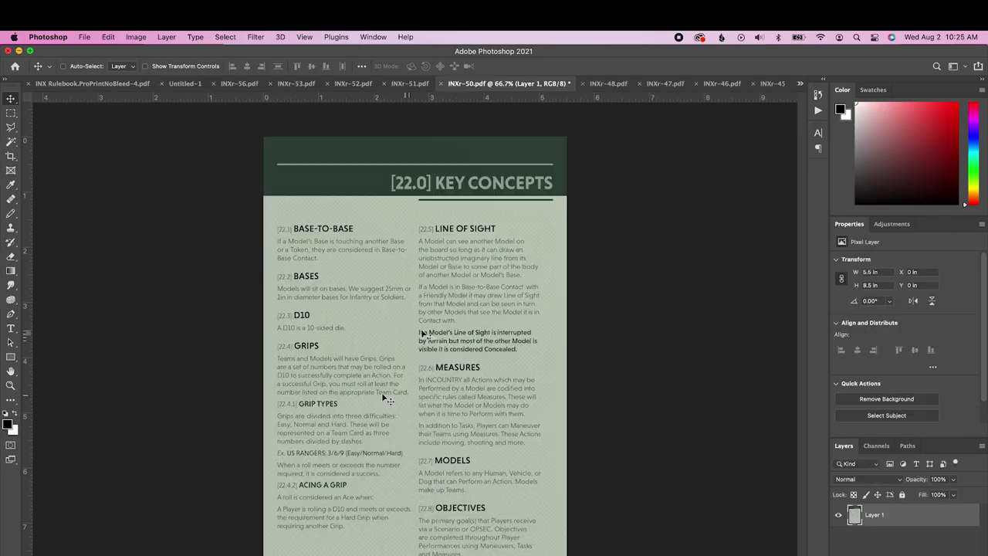
- Switch to INXr-45 and drag its Equipment and Roles page onto Untitled-1's right half
left_click(609, 83)
left_click(663, 84)
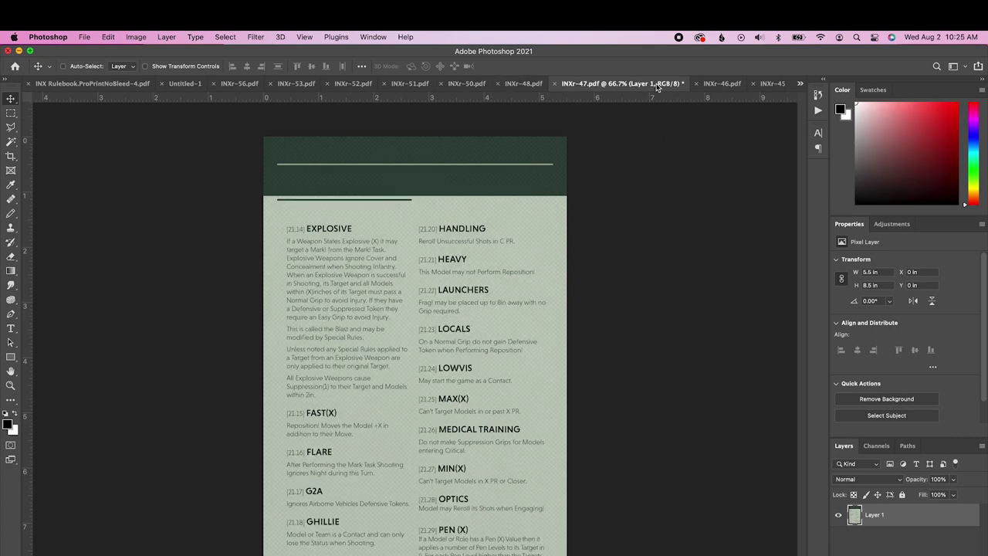
left_click(714, 84)
left_click(764, 85)
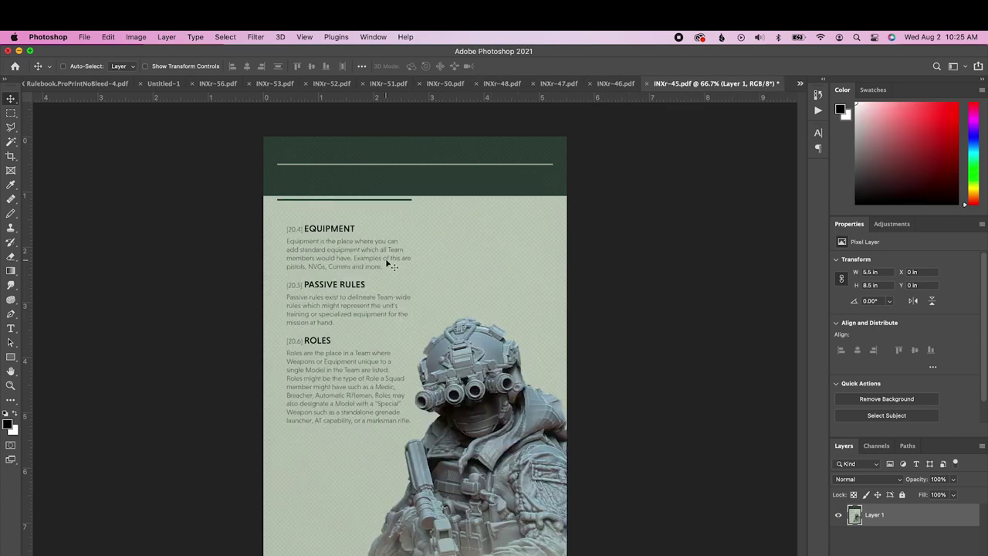
left_click_drag(385, 313, 548, 378)
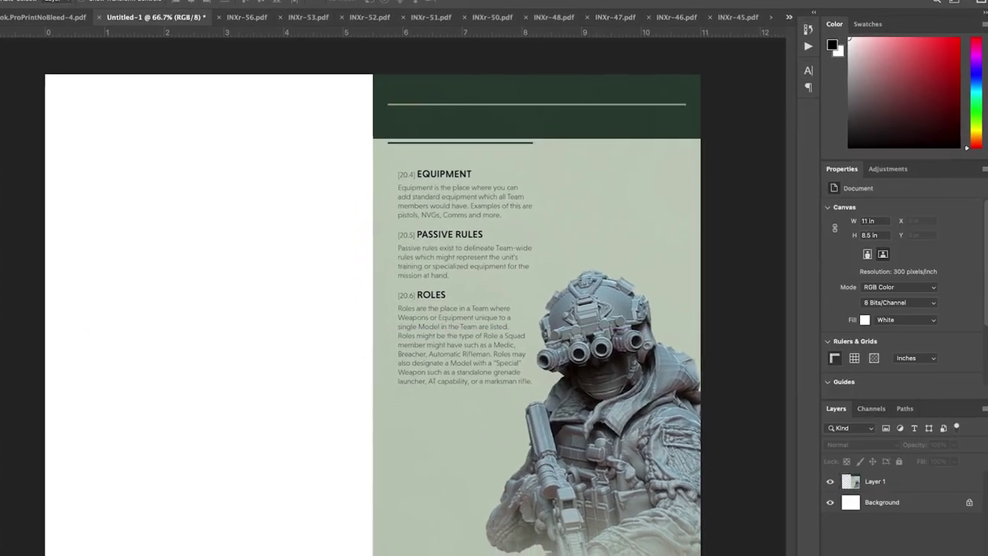
- Add a Curves adjustment and set the greenish page background as the white point
left_click(890, 176)
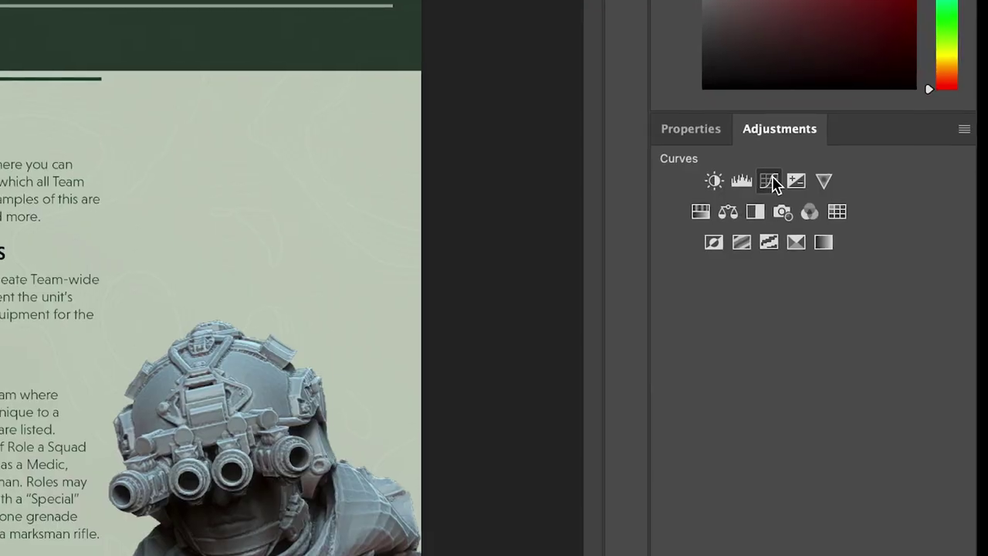
left_click(877, 185)
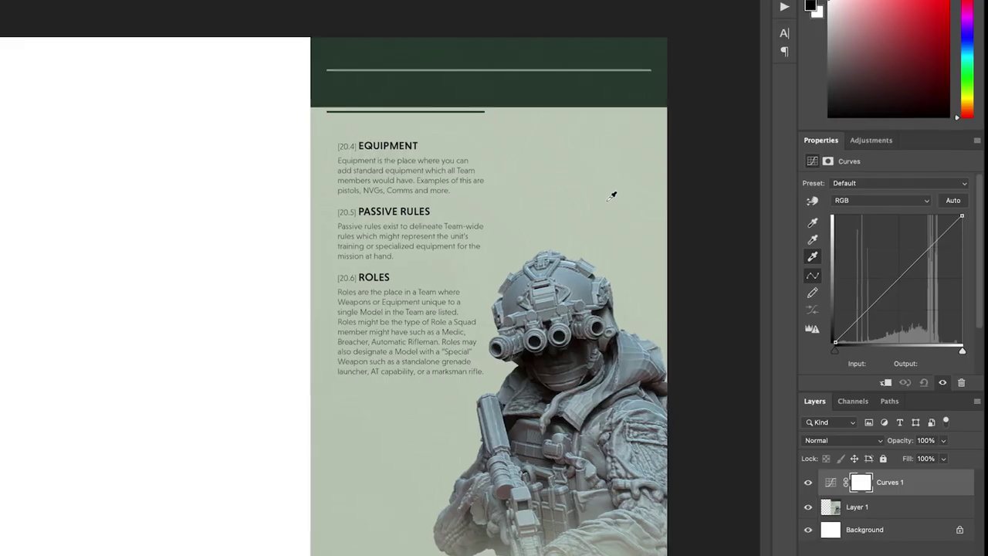
left_click(159, 187)
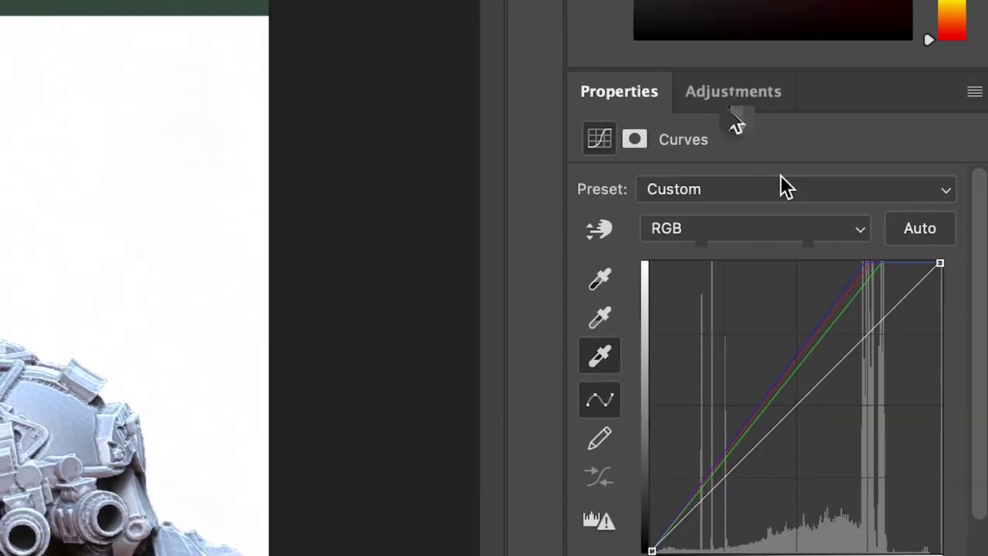
- Add a Hue/Saturation adjustment with Saturation at -100 to make the page grayscale
left_click(859, 127)
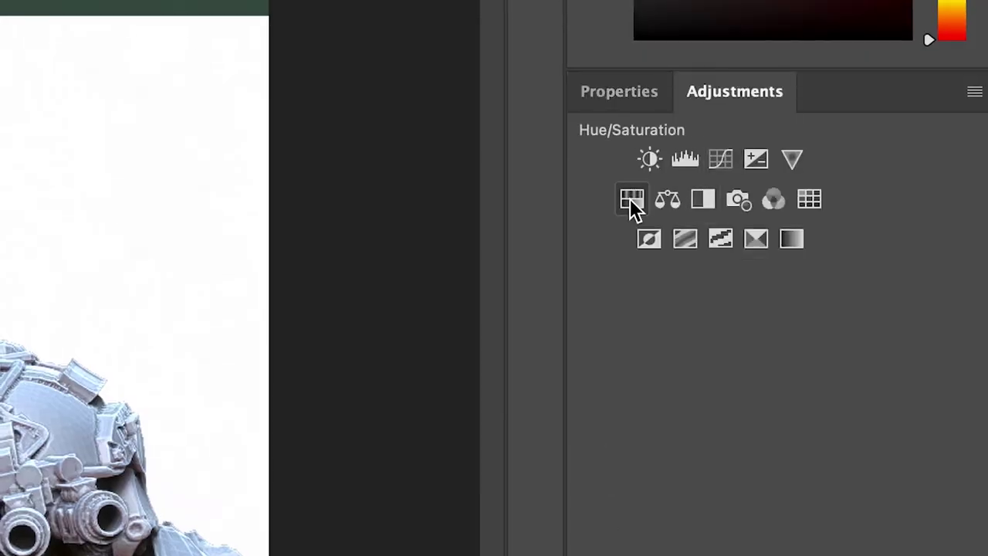
left_click(630, 198)
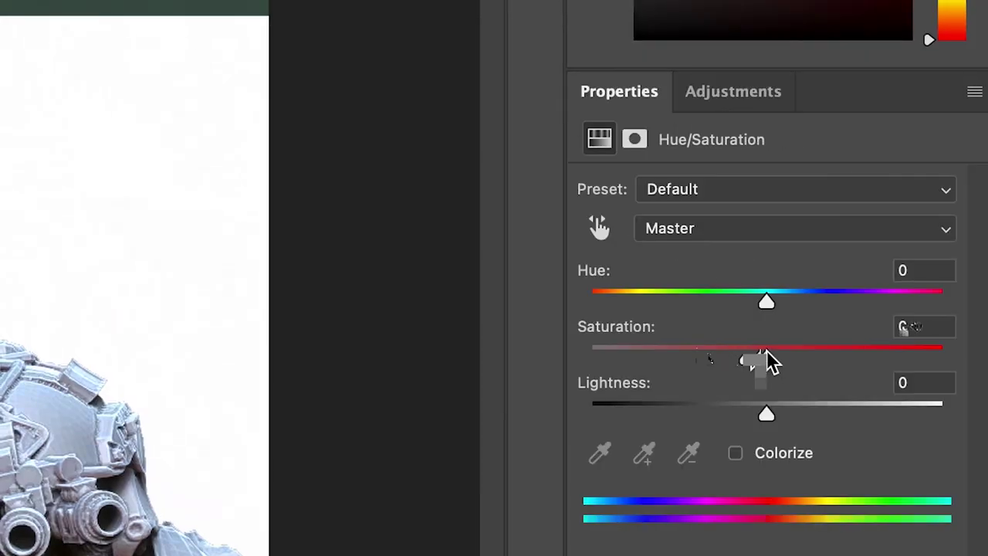
left_click_drag(768, 359, 544, 355)
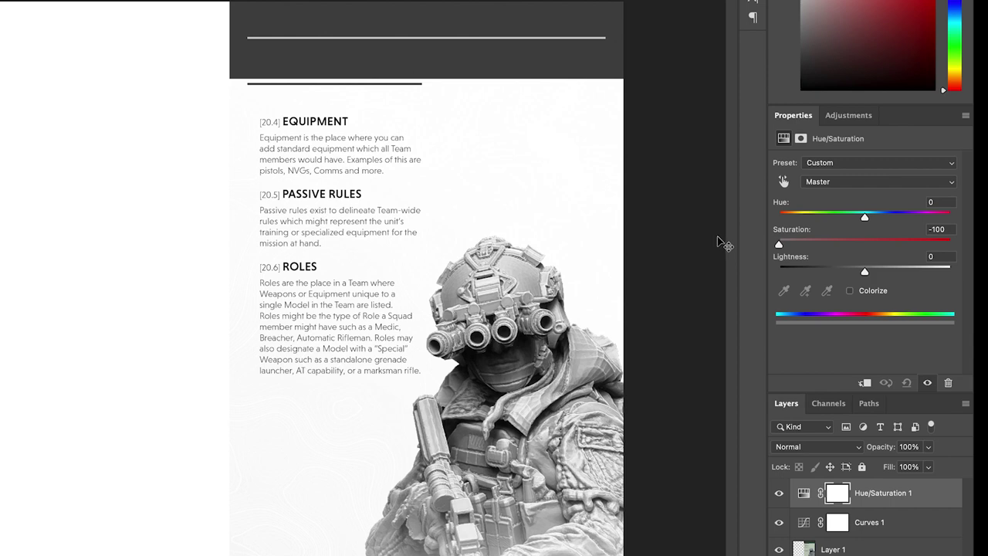
left_click(849, 117)
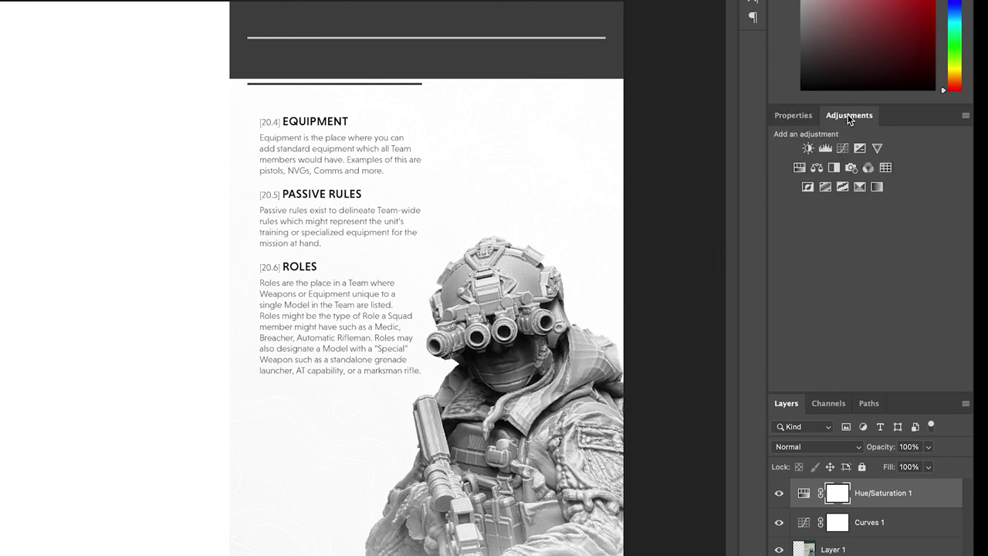
- Add a Brightness/Contrast adjustment layer with Contrast raised to about 75
left_click(806, 149)
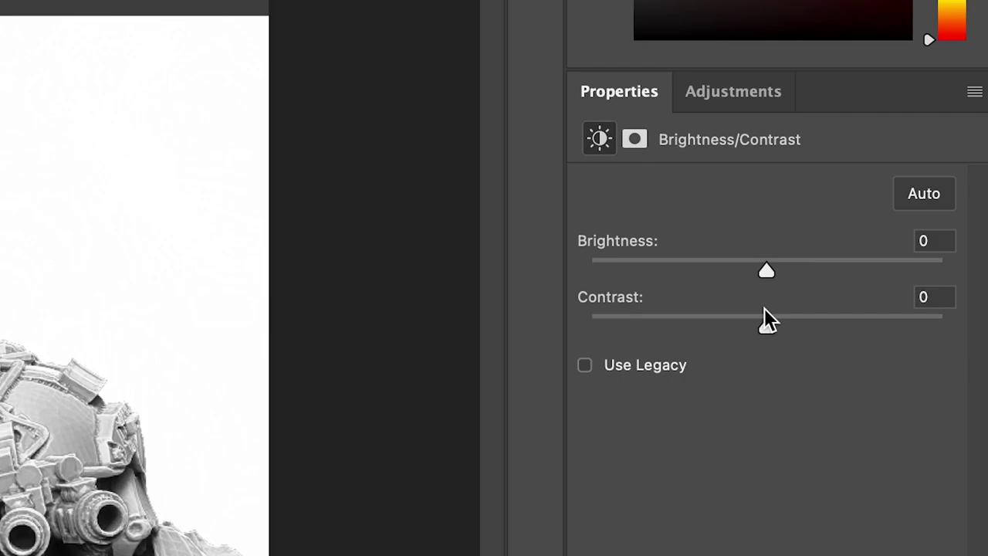
left_click_drag(852, 328, 902, 337)
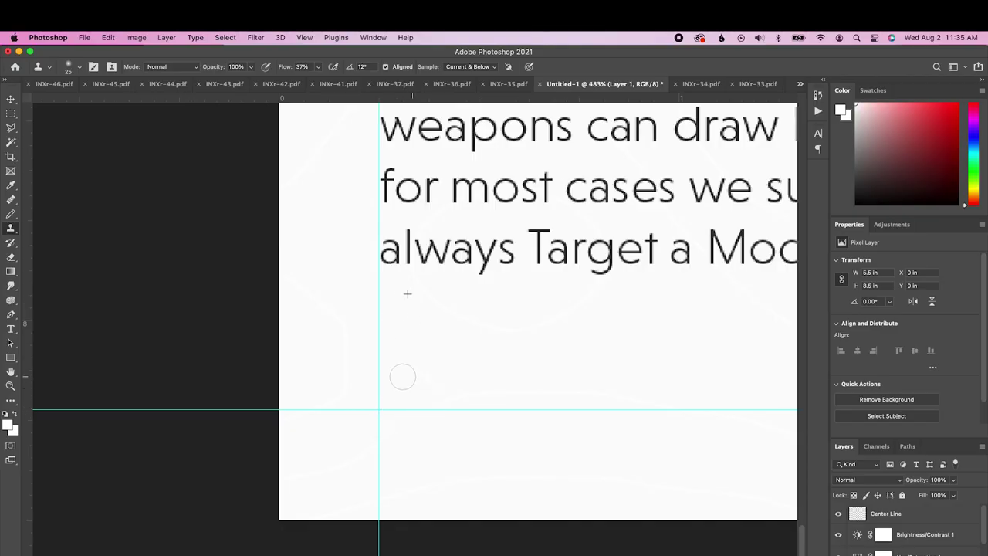
- Paste the page number 28 and shift it down-left into place on the spread
key("ctrl+v")
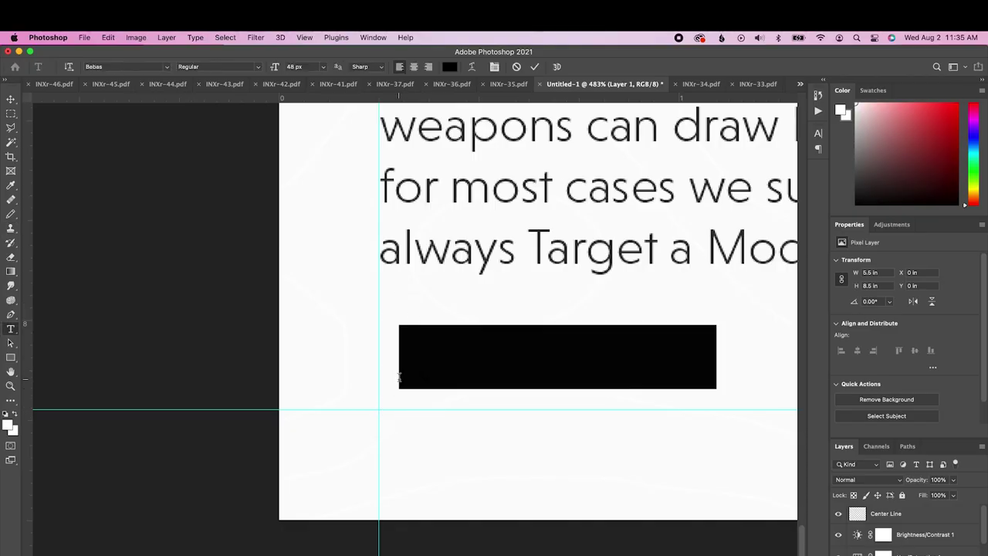
key("v")
left_click_drag(430, 356, 407, 384)
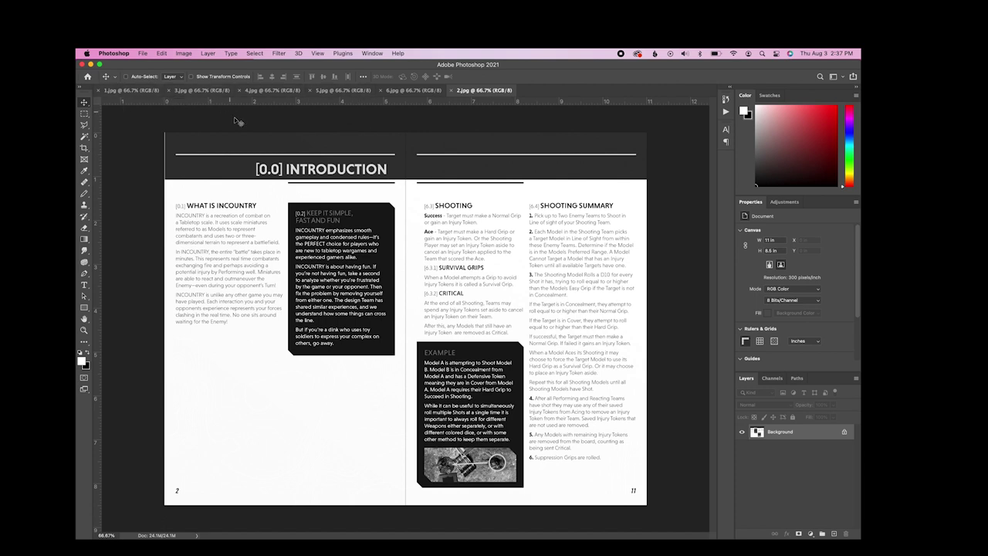
- Set up a PDF Presentation from all open files, sorted by name from 1.jpg to 6.jpg
left_click(143, 53)
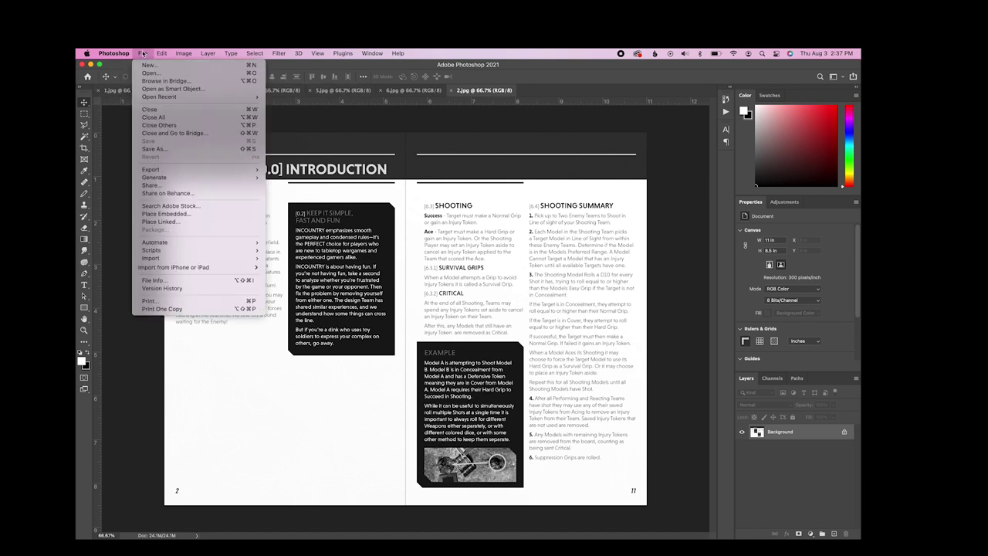
mouse_move(197, 245)
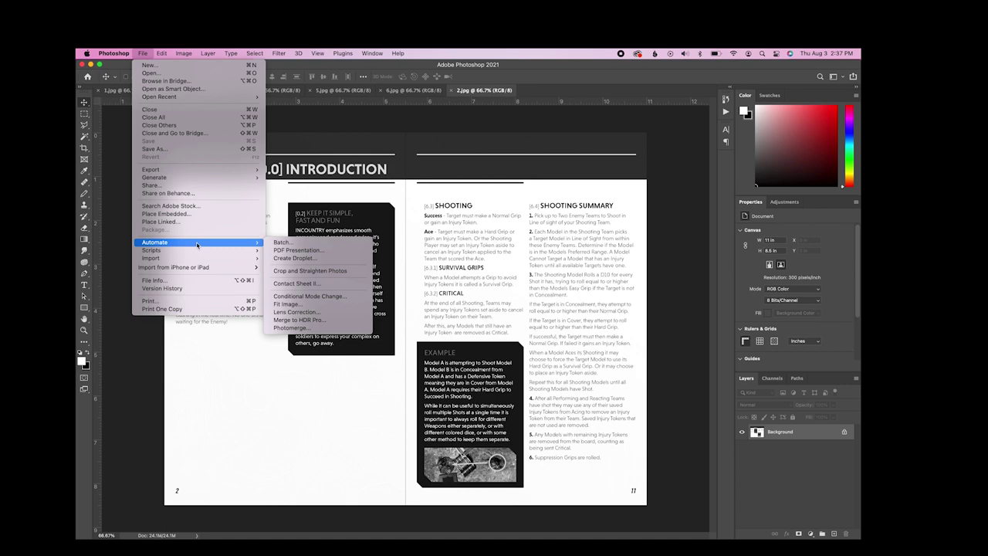
left_click(299, 250)
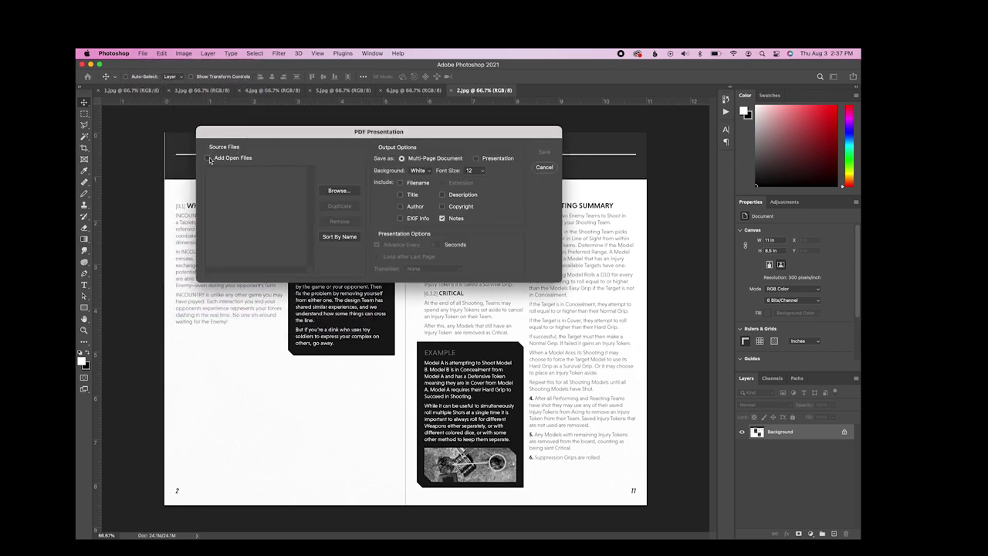
left_click(209, 159)
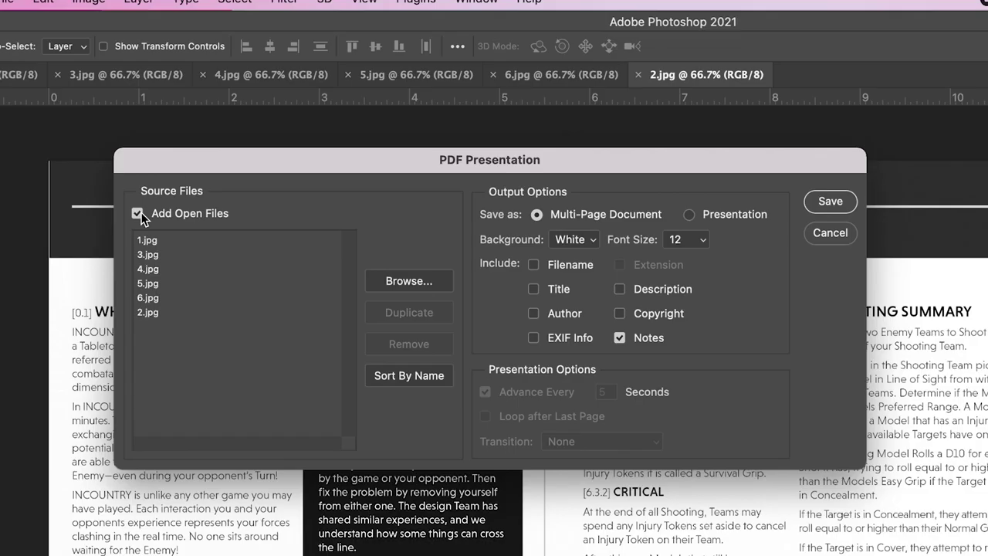
left_click(409, 377)
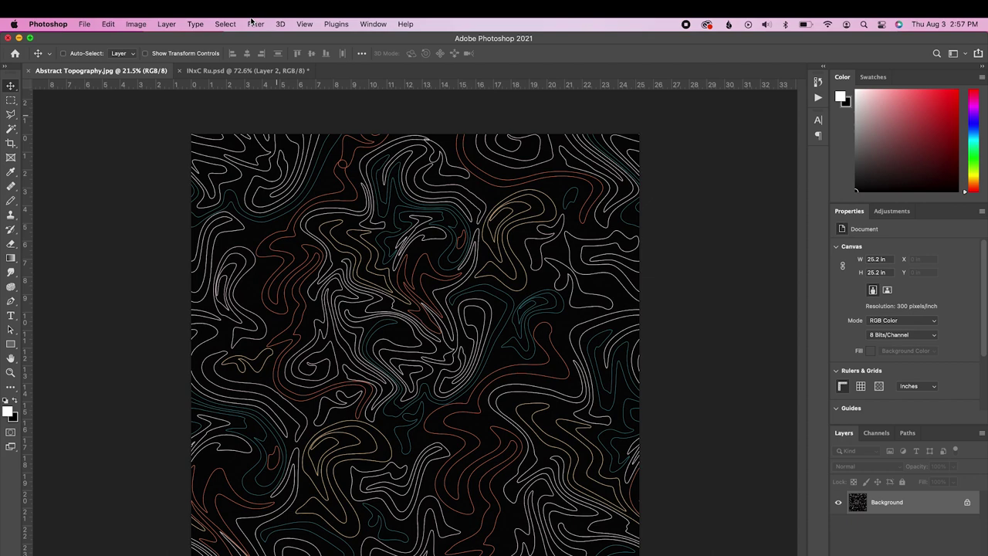
- Switch to the INxC Ru.psd end paper and zoom out to see the whole canvas
left_click(251, 75)
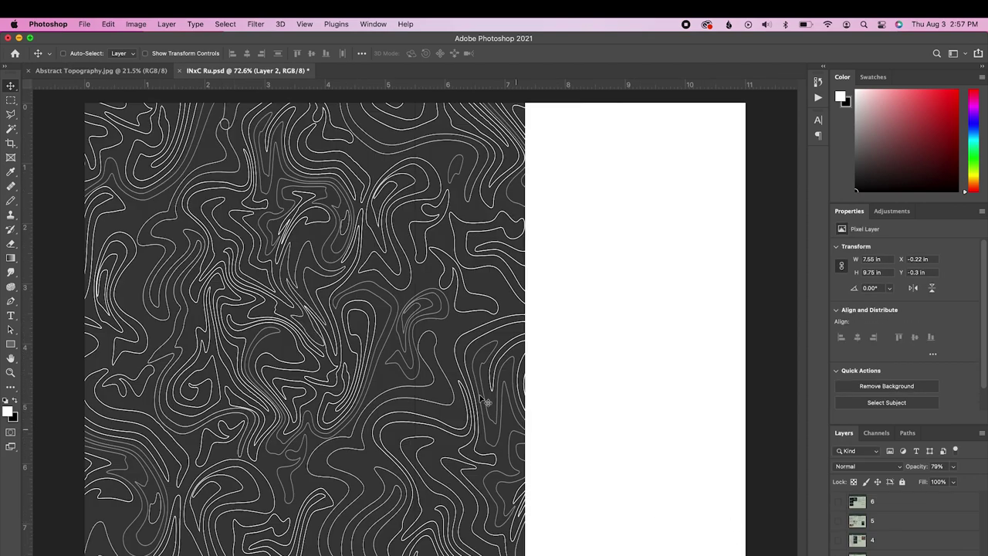
scroll(487, 351, "down", 5)
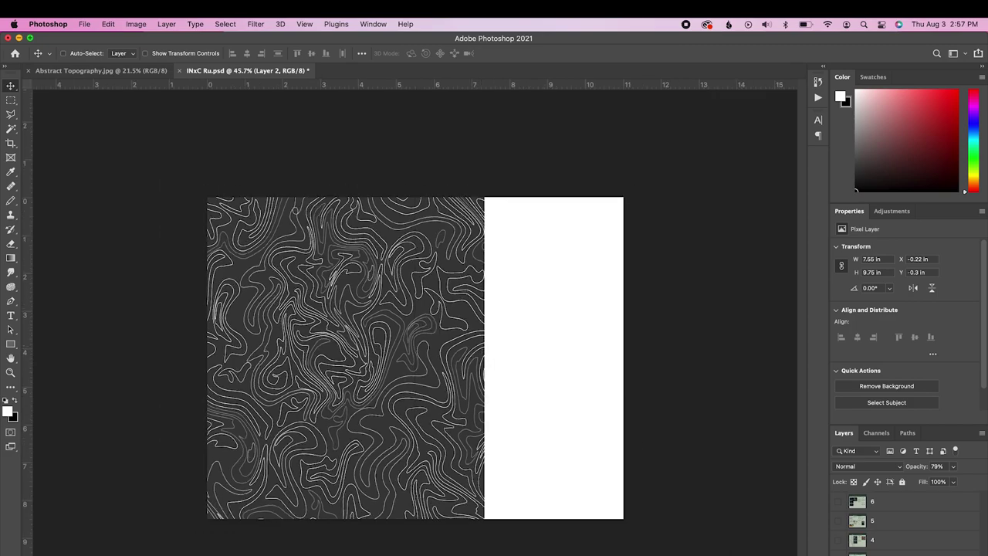
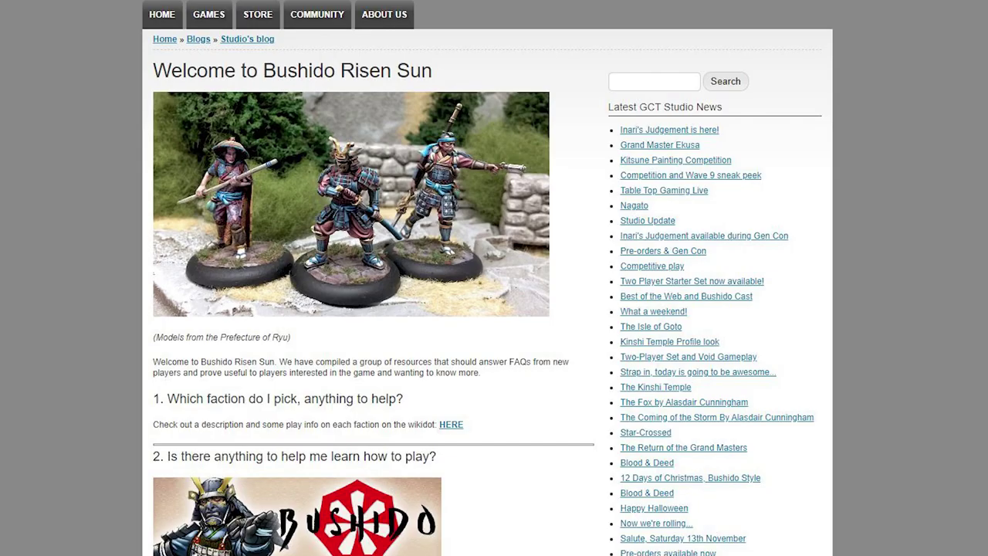
- Scroll the museum image gallery and advance to the next miniature
scroll(494, 277, "down", 4)
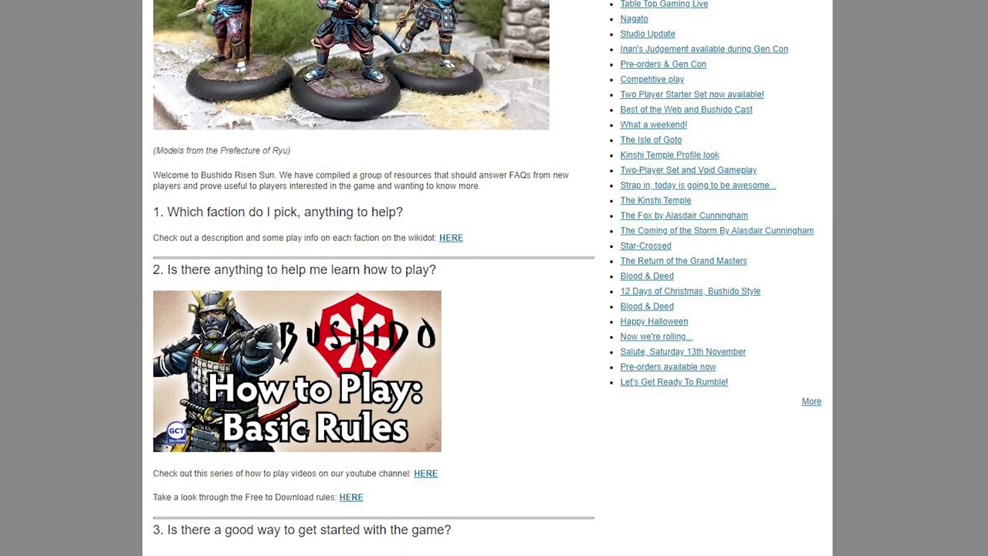
scroll(494, 277, "down", 6)
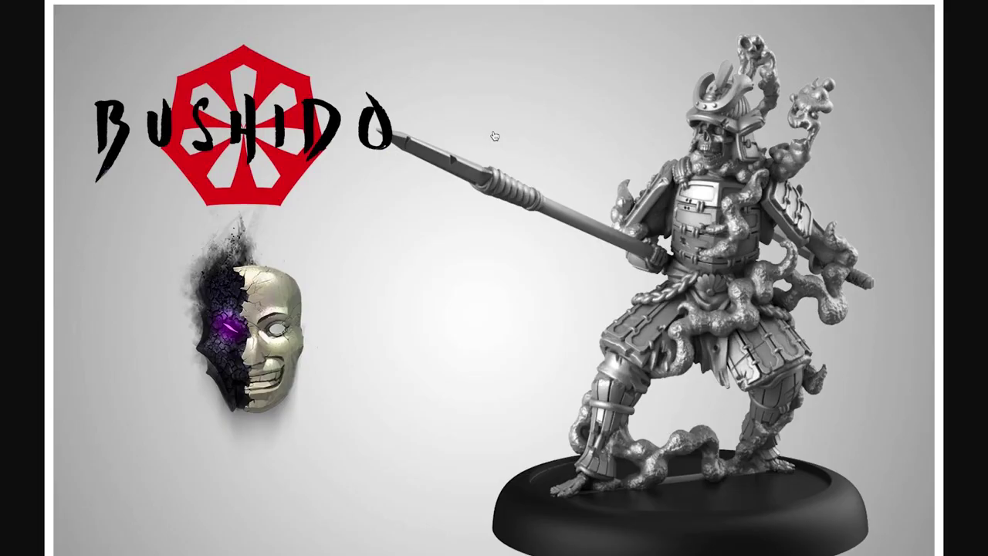
left_click(504, 108)
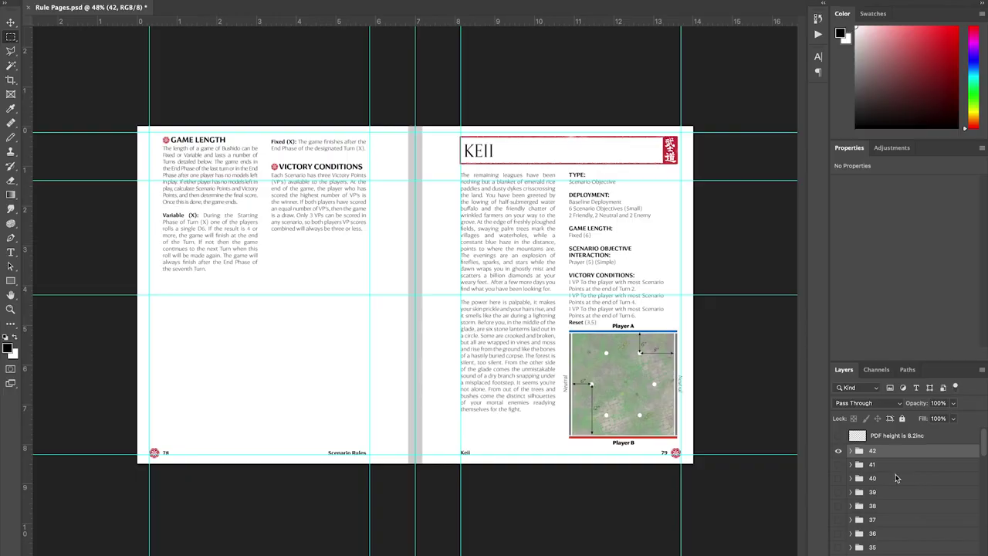
- Hide the Keii spread in group 42, then preview groups 41, 36 and 35
left_click(839, 438)
left_click(838, 451)
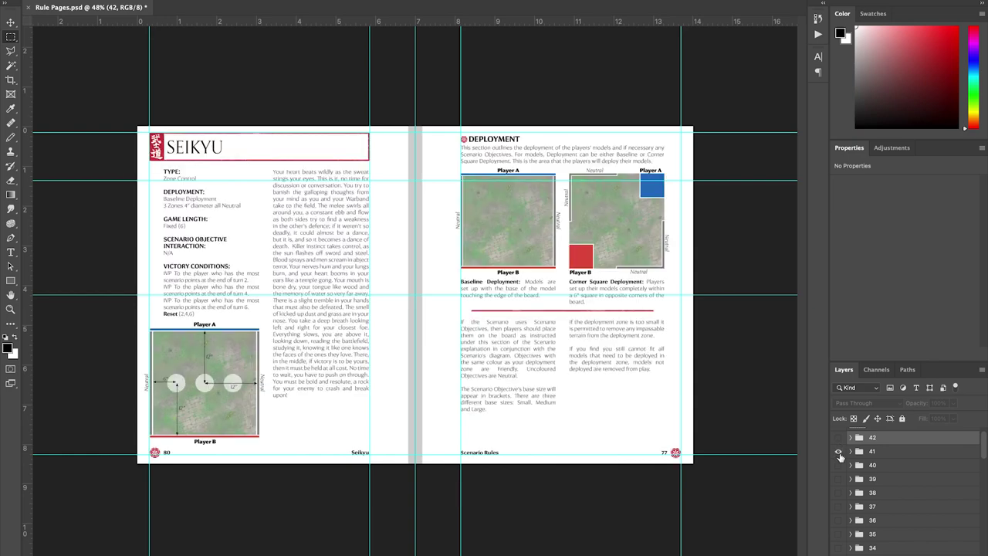
left_click(839, 452)
left_click(839, 520)
left_click(839, 520)
left_click(839, 534)
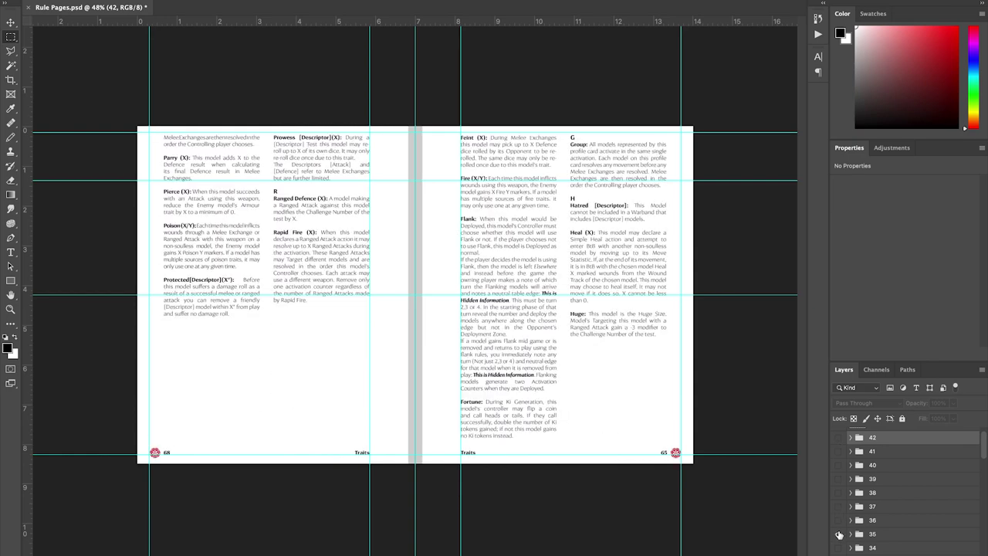
- Preview Terrain page 74, page 73 and the group 31 spread, then hide each again
left_click(839, 493)
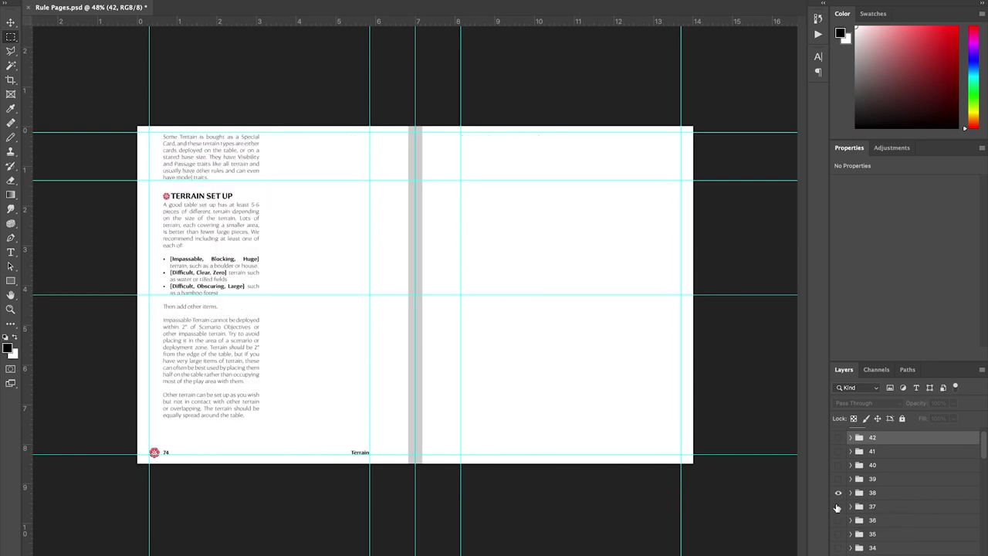
left_click(838, 507)
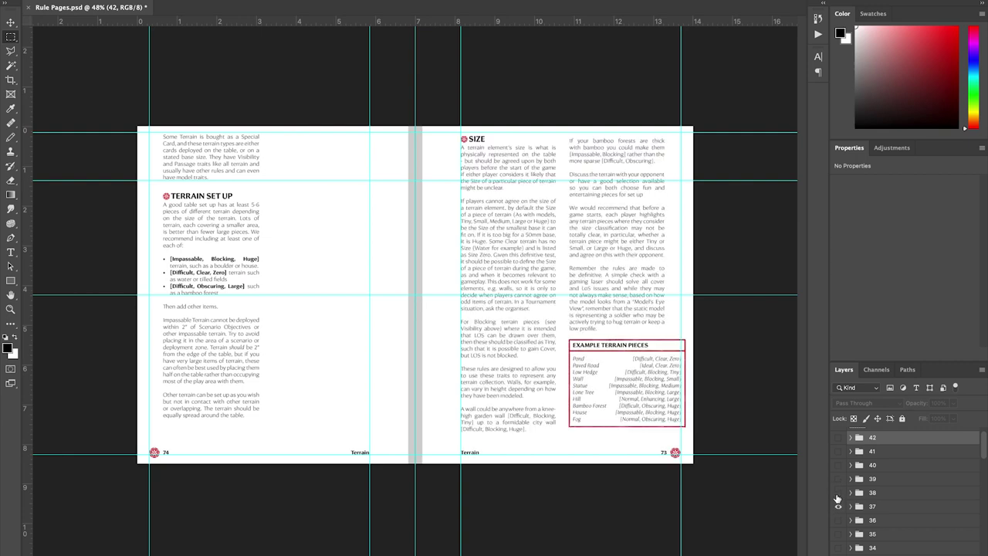
left_click(838, 494)
left_click(838, 507)
scroll(843, 511, "down", 3)
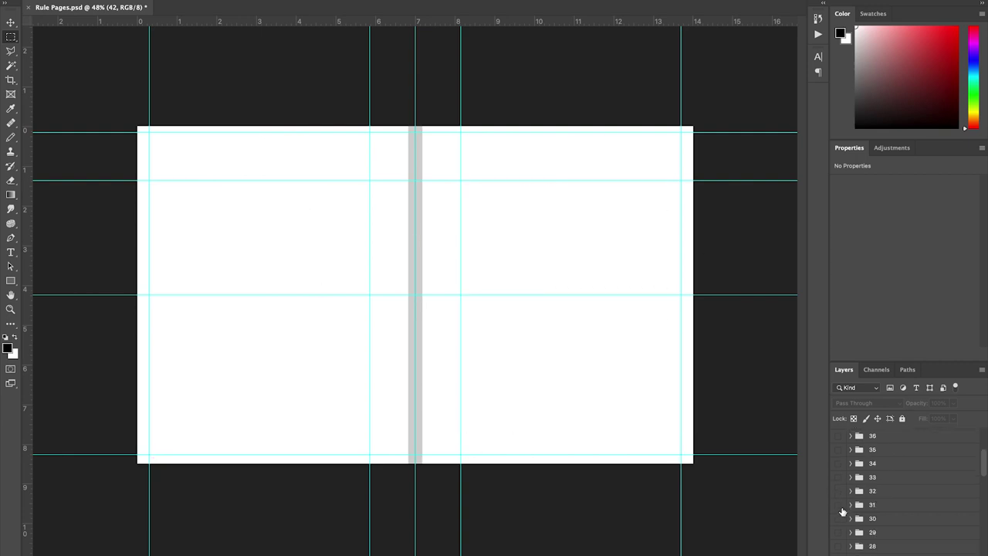
left_click(838, 507)
left_click(838, 507)
scroll(837, 501, "up", 3)
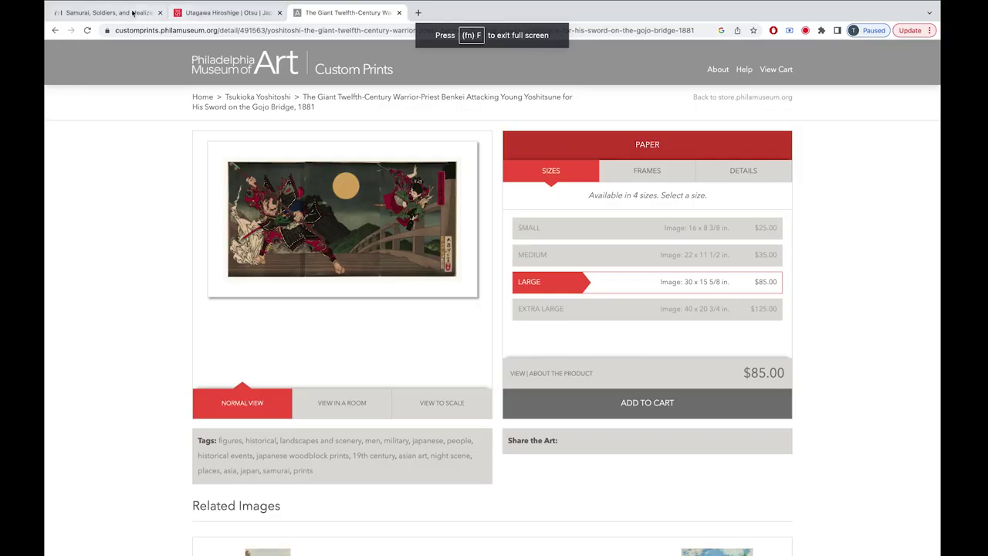
left_click(117, 11)
- Browse the RISD Japanese woodblock print grid for the skeleton print
scroll(311, 275, "left", 5)
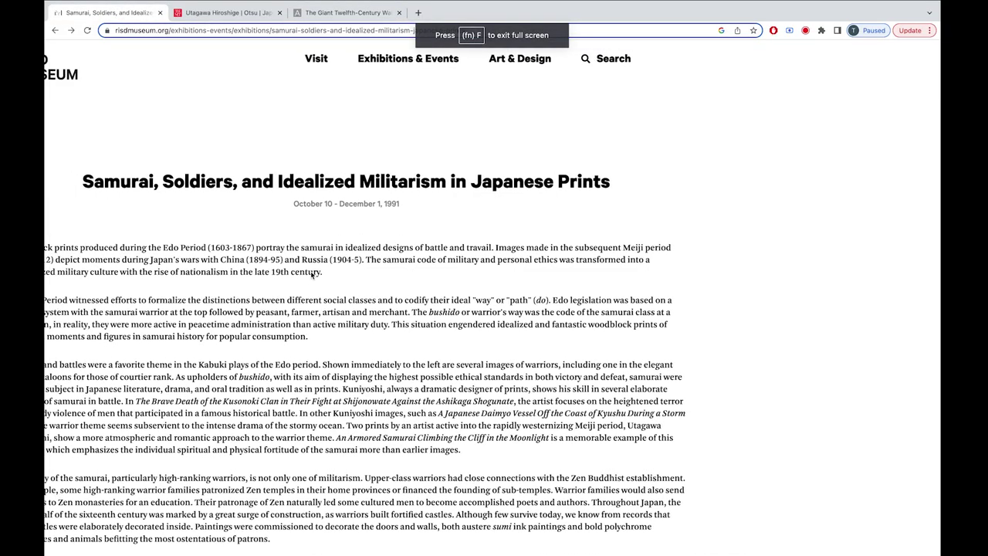
scroll(311, 275, "down", 10)
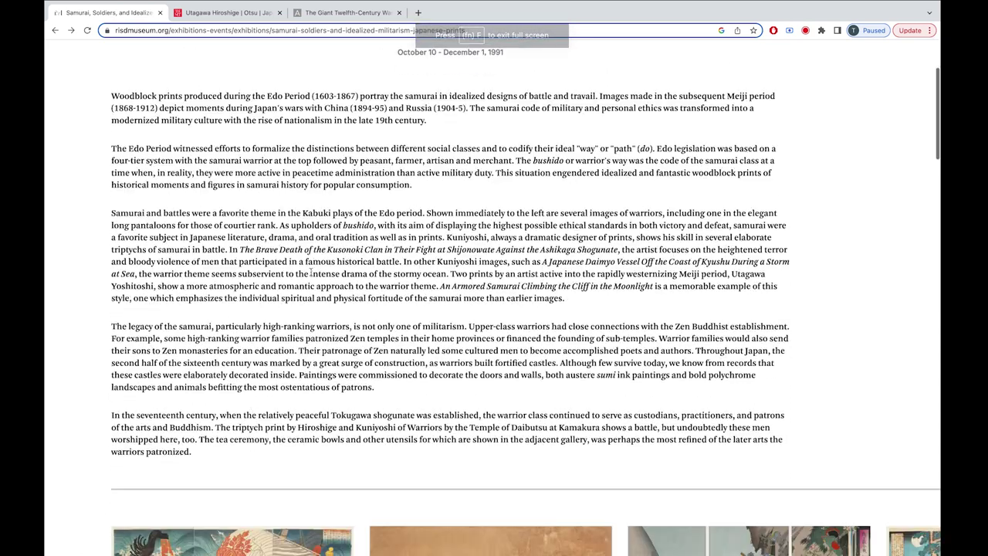
scroll(312, 276, "down", 3)
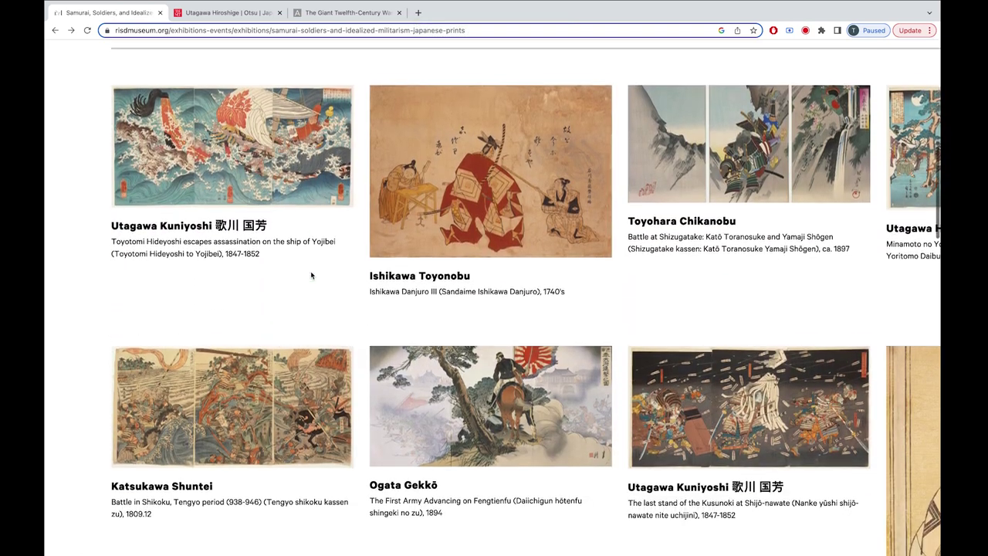
scroll(312, 275, "right", 3)
scroll(312, 276, "right", 3)
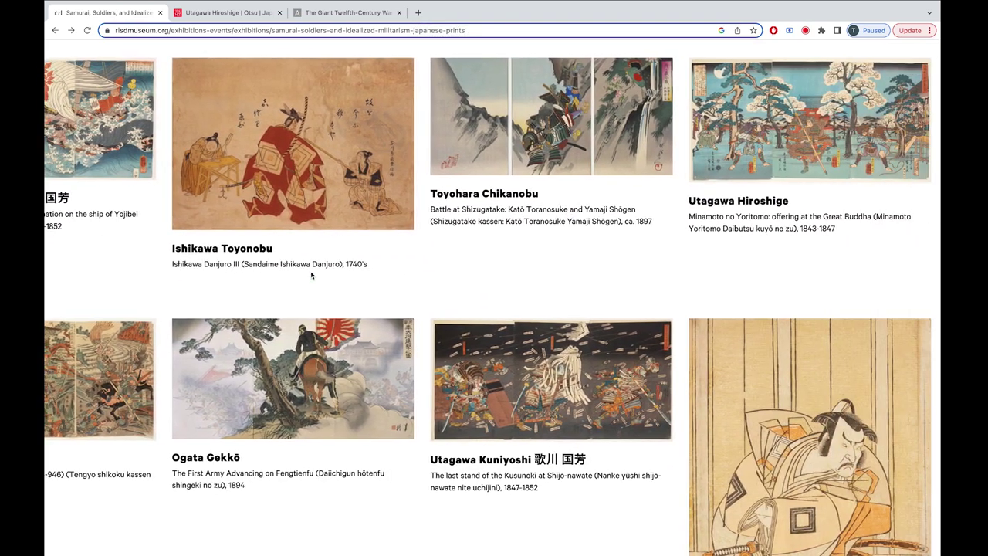
scroll(312, 275, "down", 5)
scroll(311, 276, "down", 4)
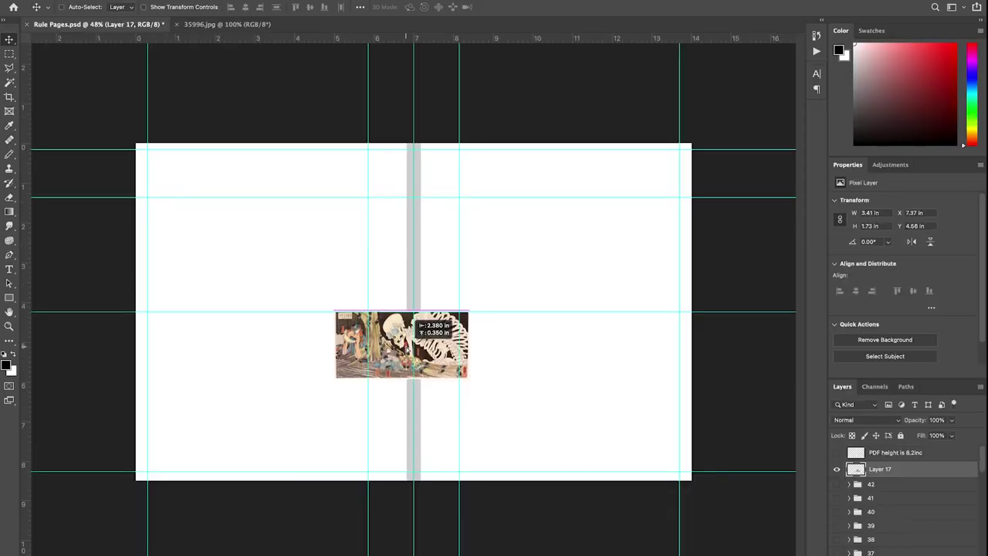
- Enlarge the placed skeleton print so it fills both blank rulebook pages
left_click_drag(470, 311, 689, 177)
left_click_drag(340, 353, 144, 472)
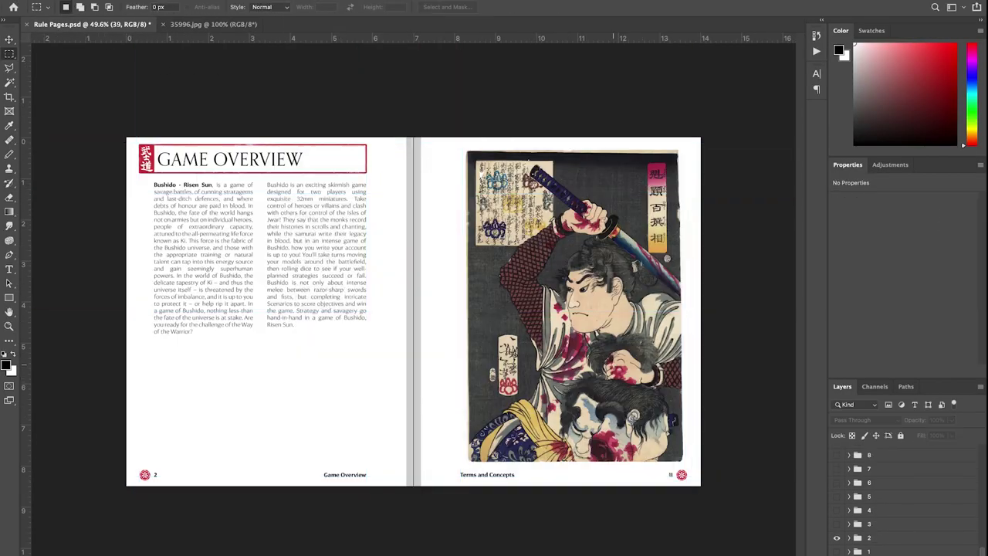
scroll(613, 365, "up", 2)
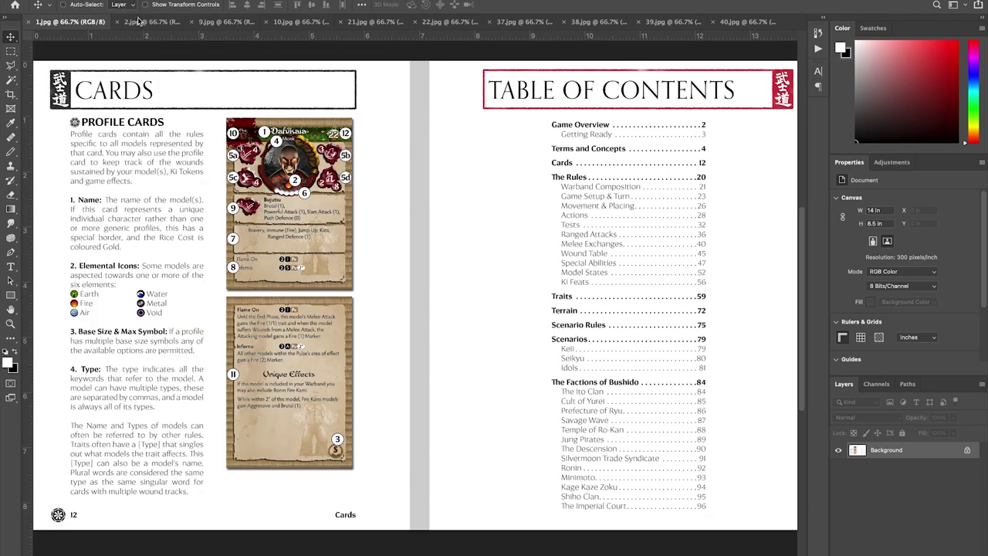
- Review the exported spreads 2.jpg, 9.jpg, 10.jpg, 21.jpg, 22.jpg and 37.jpg in turn
left_click(140, 22)
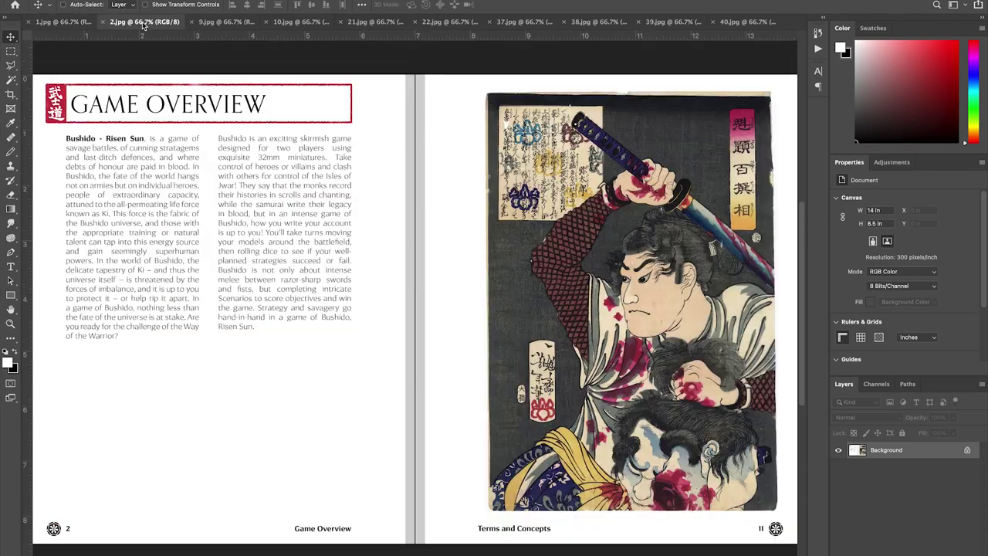
left_click(231, 23)
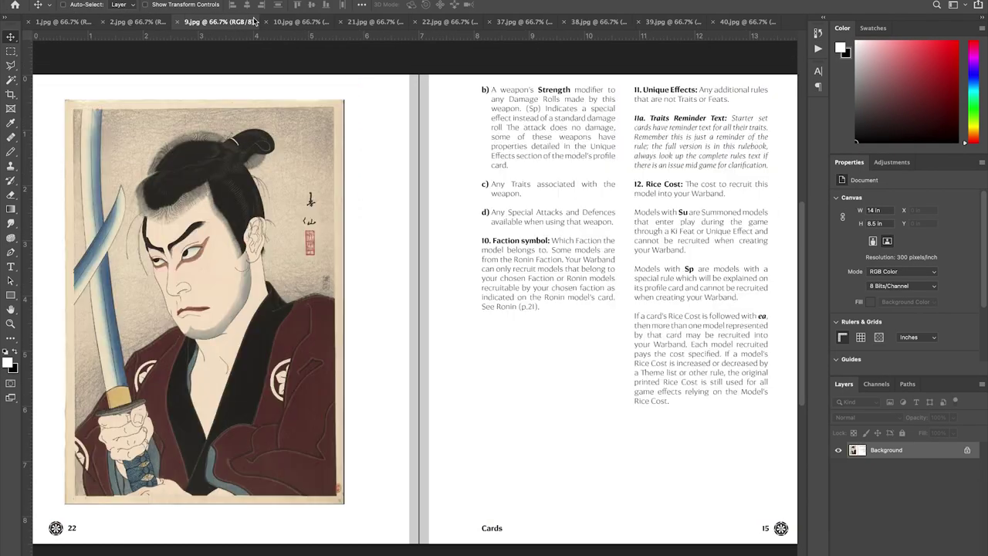
left_click(301, 23)
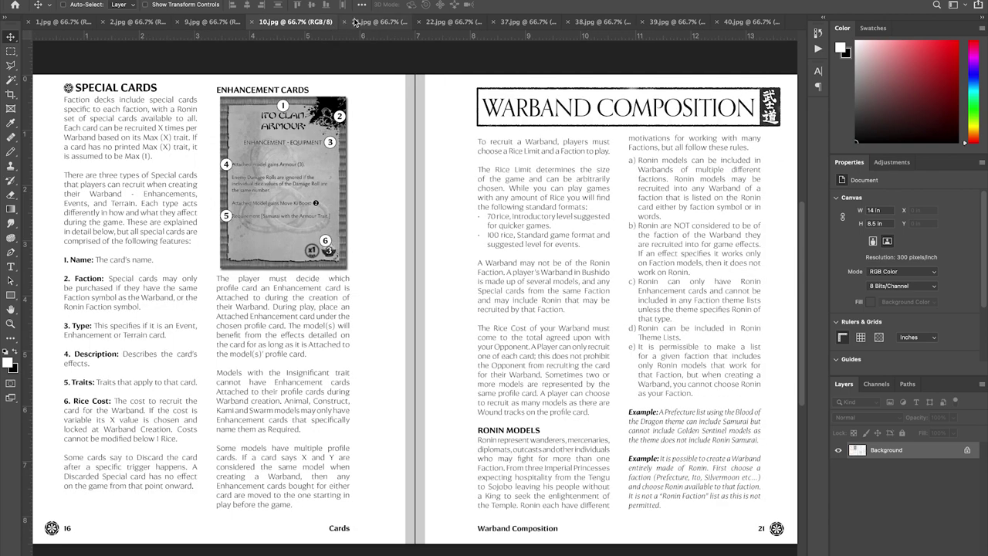
left_click(381, 22)
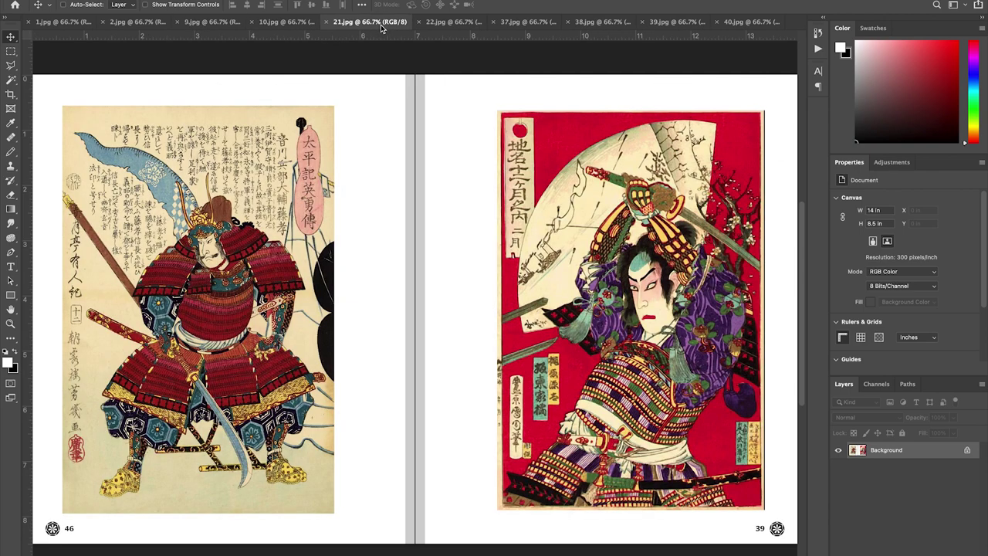
left_click(450, 23)
left_click(529, 24)
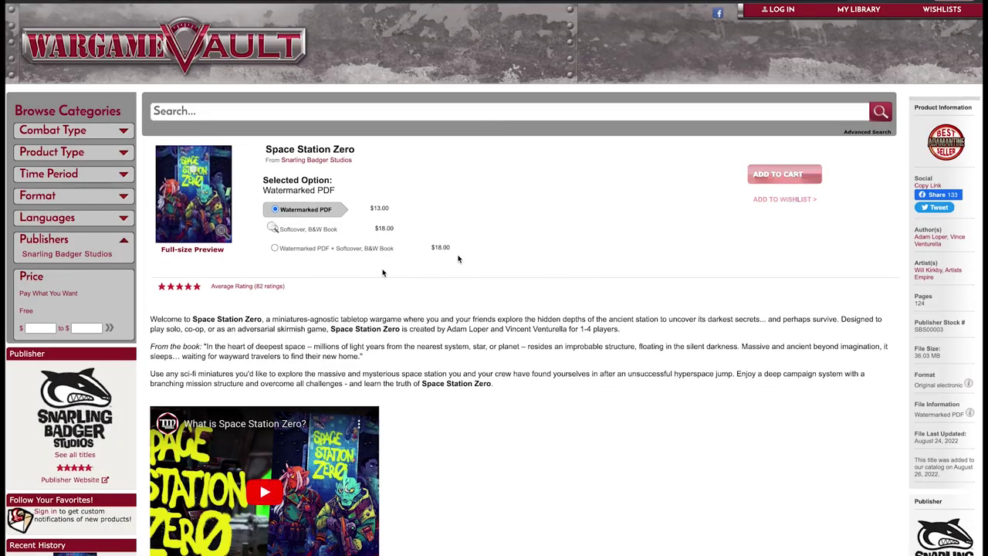
- Open the Snarling Badger Studios listing from the sidebar and scroll through its five titles
scroll(568, 324, "down", 3)
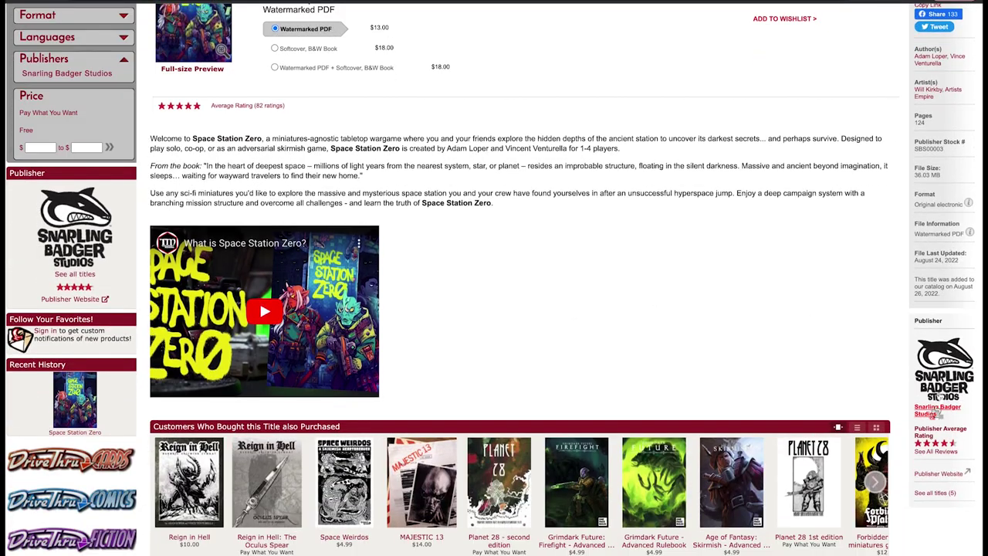
left_click(937, 410)
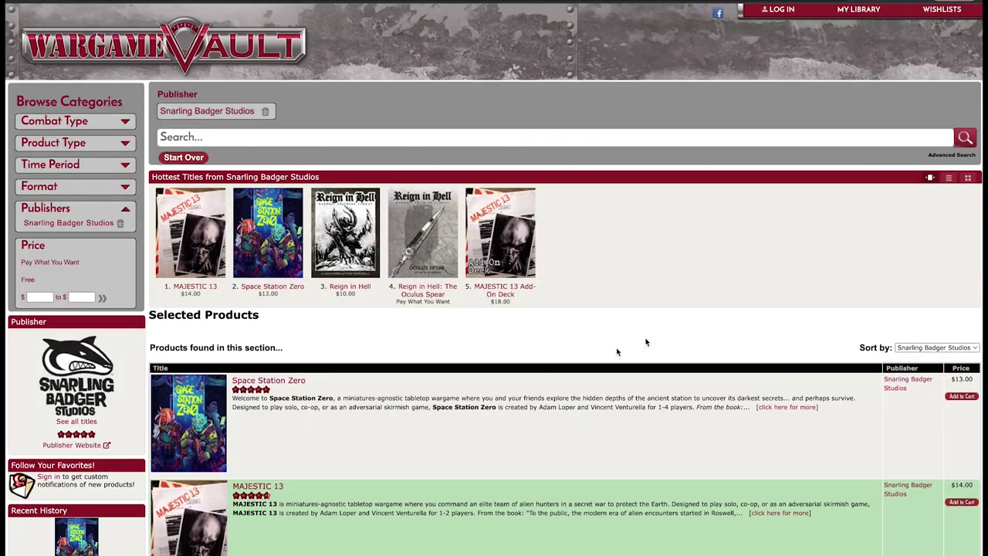
scroll(555, 447, "down", 2)
scroll(555, 447, "down", 6)
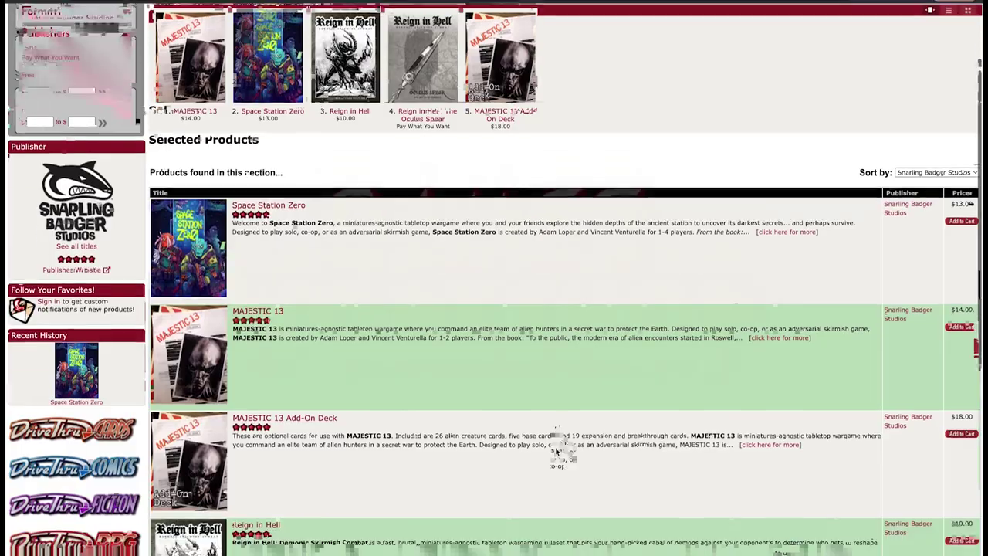
scroll(558, 447, "down", 4)
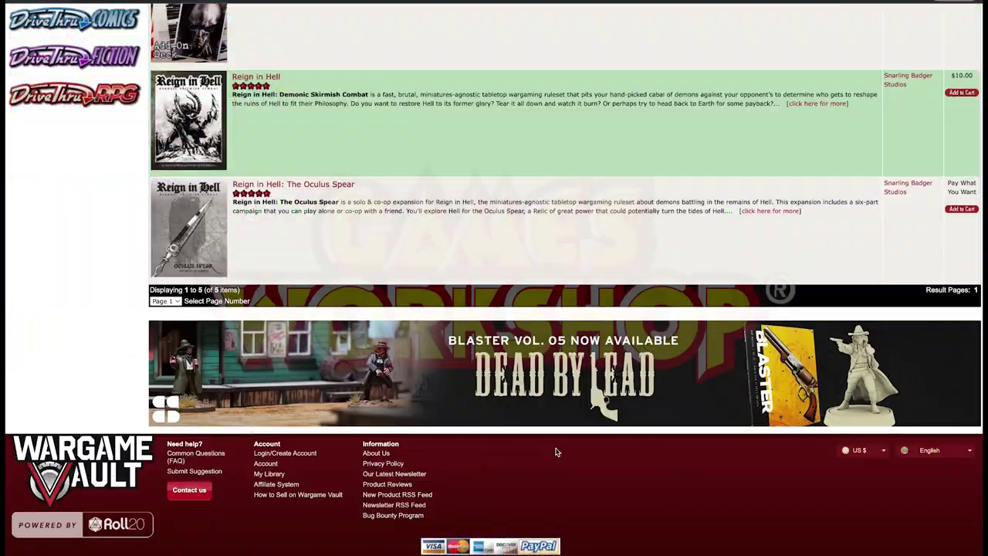
scroll(555, 451, "up", 11)
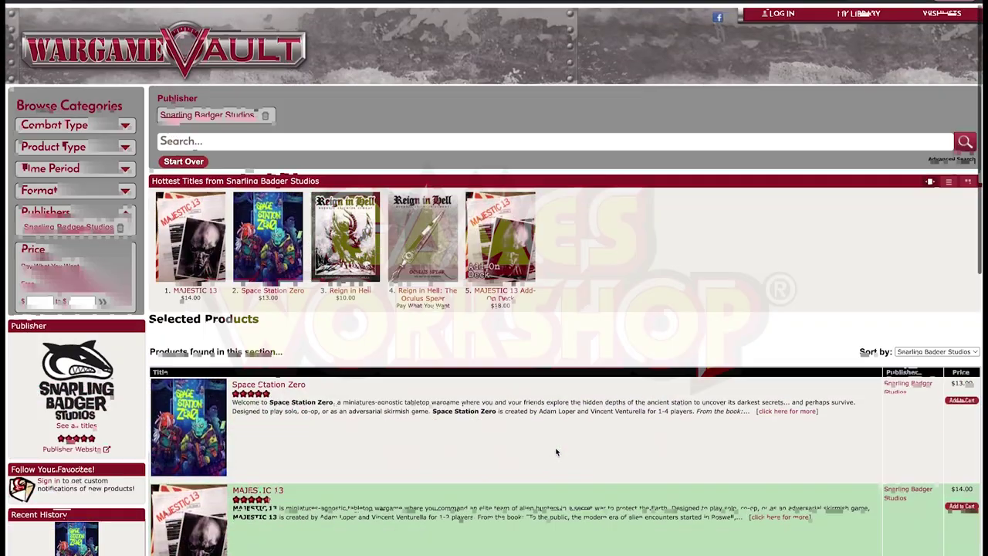